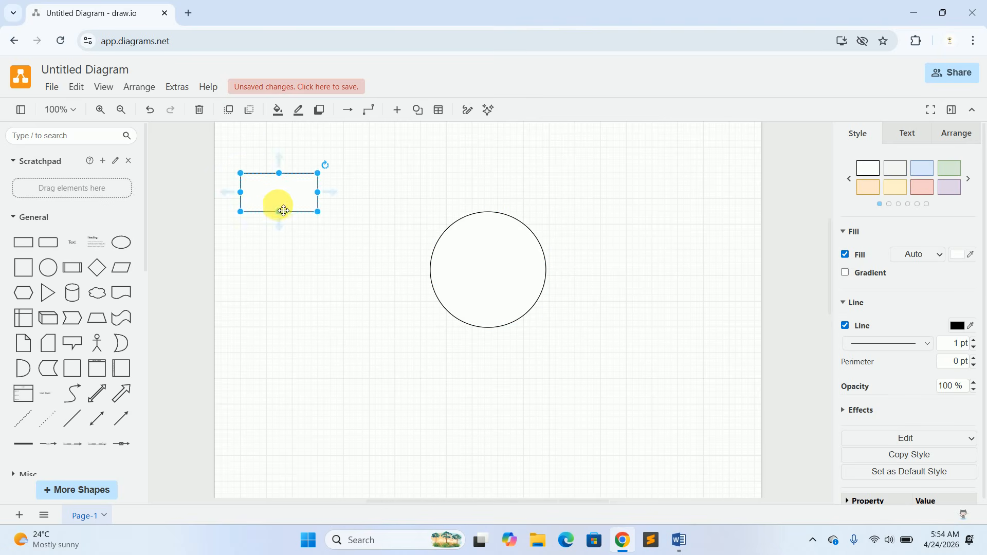
Flatten the rectangle and duplicate it so that four matching rectangles surround the circle, one near each corner.
left_click_drag(281, 217, 323, 189)
key("ctrl+d")
key("ctrl+d")
left_click_drag(298, 200, 291, 391)
left_click_drag(292, 201, 703, 190)
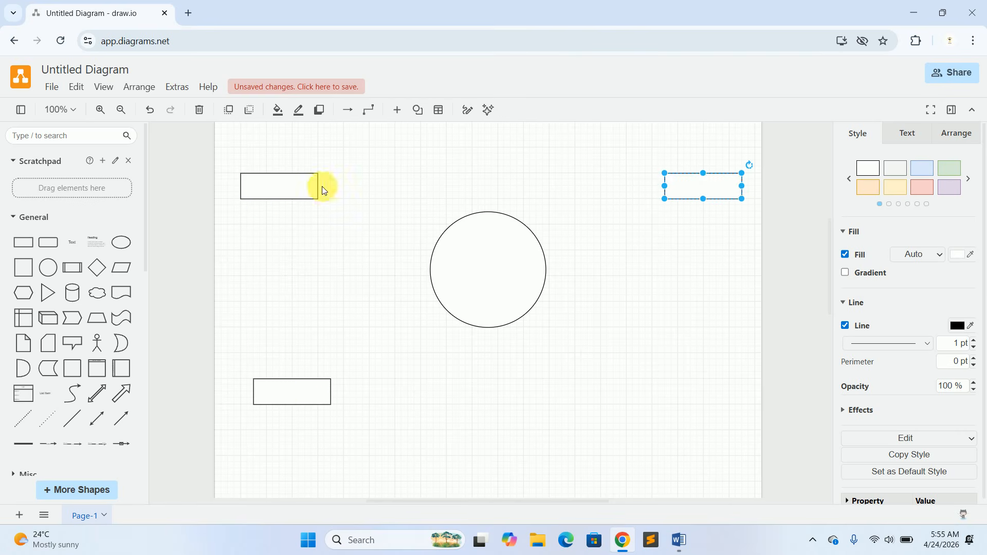
left_click(309, 397)
left_click_drag(304, 393, 697, 397)
Connect the upper-left rectangle's bottom edge to the circle's left side with an arrow, bent at a right angle.
left_click_drag(131, 427, 430, 269)
left_click_drag(343, 249, 279, 199)
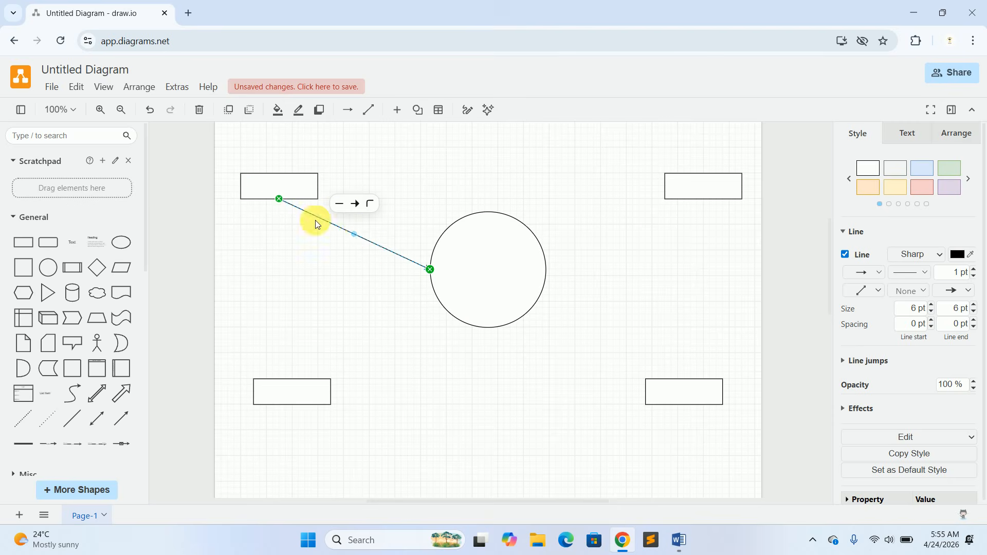
left_click_drag(355, 234, 281, 267)
left_click(376, 226)
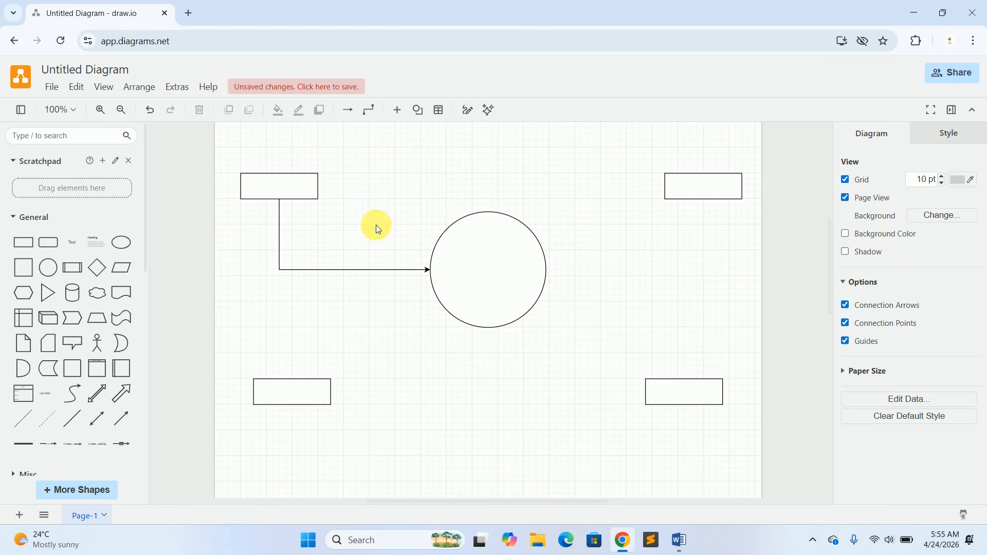
Label the horizontal part of the arrow with the placeholder text "ghvvghvgvgvgvvvvjgvhjbv".
double_click(301, 270)
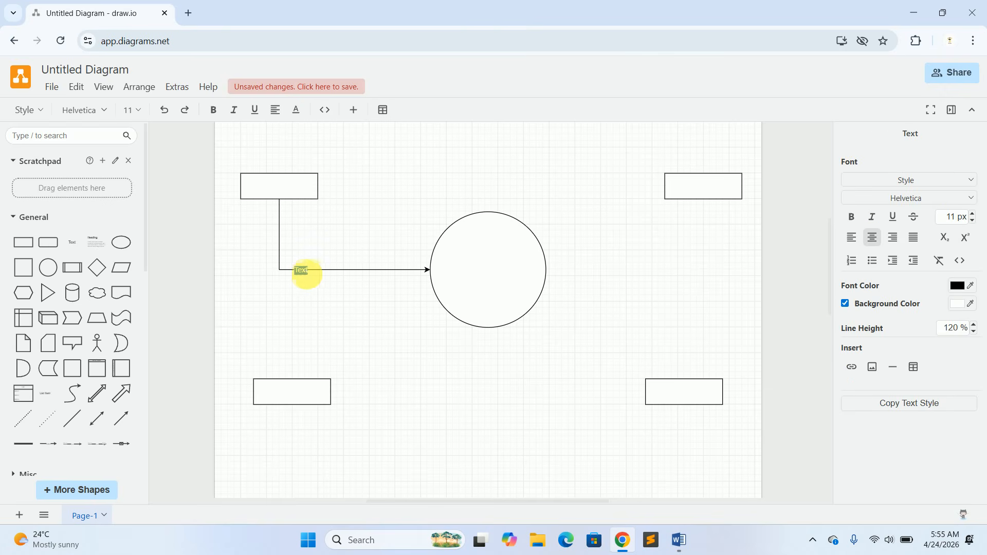
type("ghvvg")
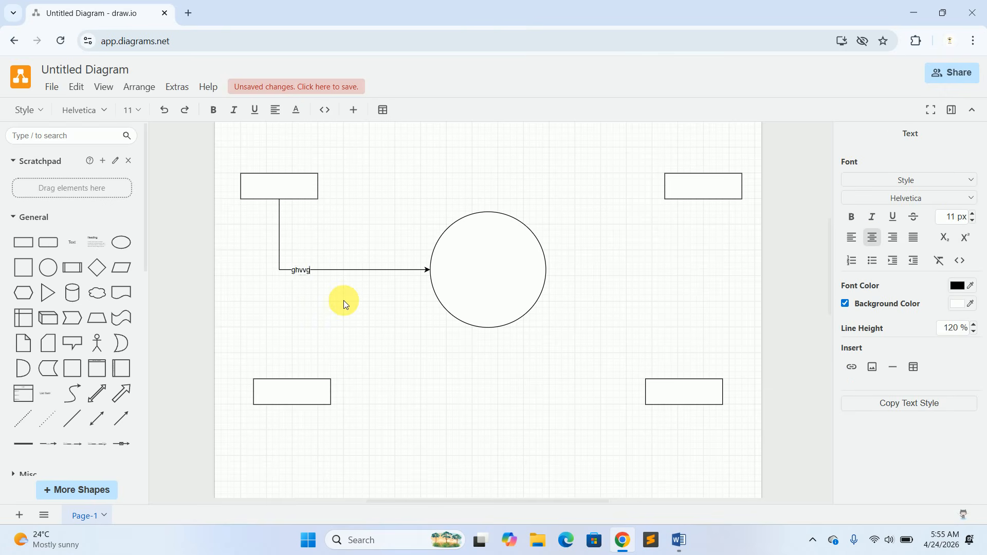
type("hvgvgvgvvvvjgvhjbv")
left_click(355, 300)
left_click(280, 187)
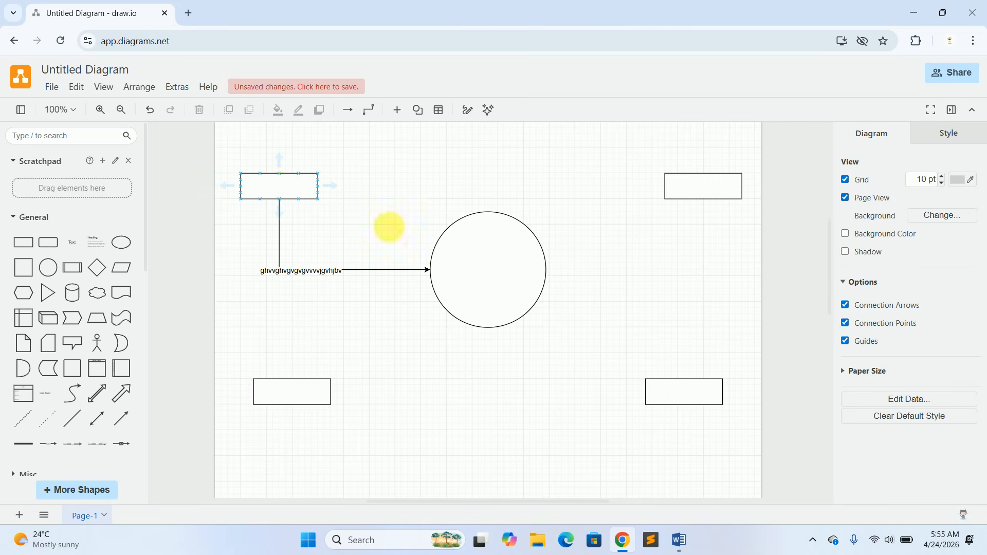
Label the circle "Hospital Mana" and the upper-left rectangle "Patient".
double_click(489, 271)
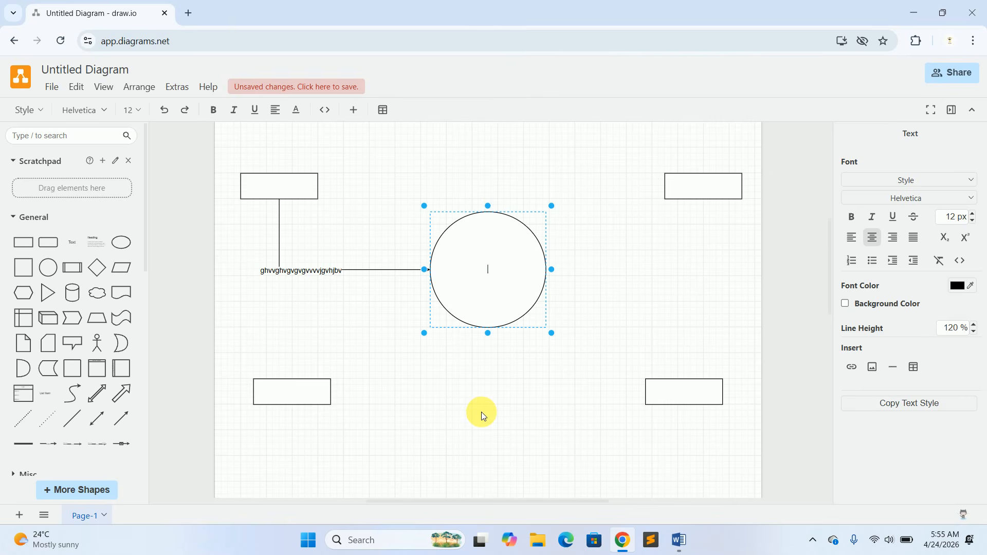
type("Hospital Mana")
double_click(282, 191)
type("Patient")
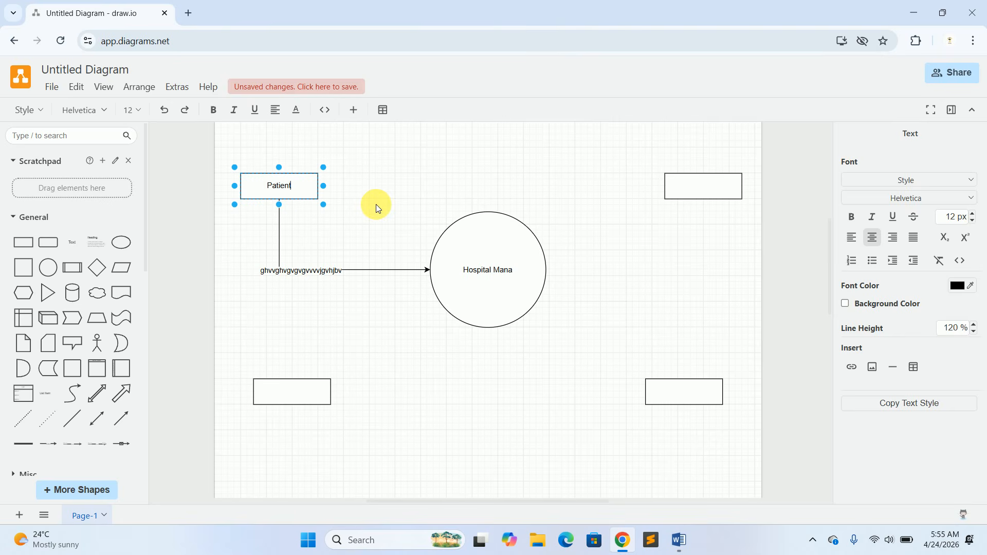
left_click(378, 186)
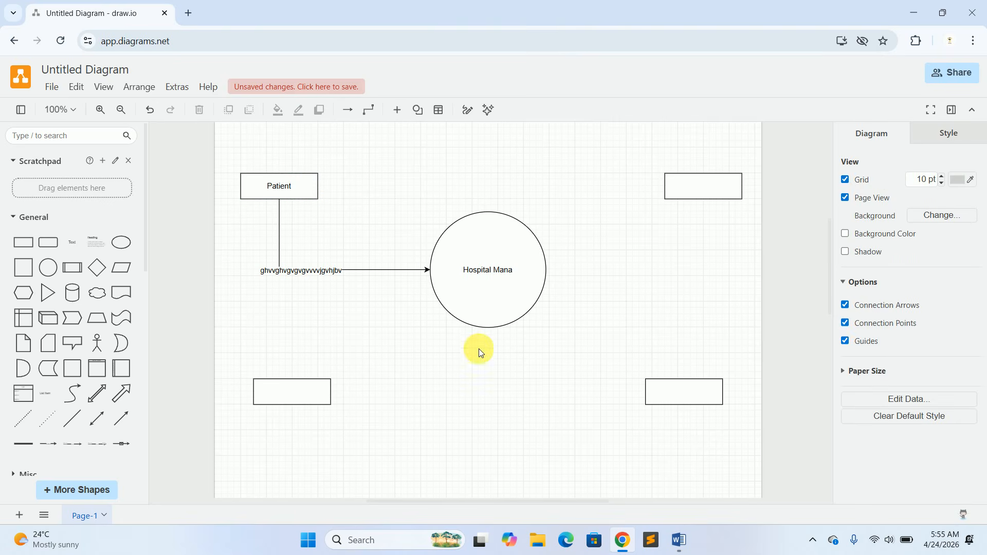
Examine the Hospital Management System context diagram in the CS403_1_S26 Word document and return to draw.io.
mouse_move(689, 540)
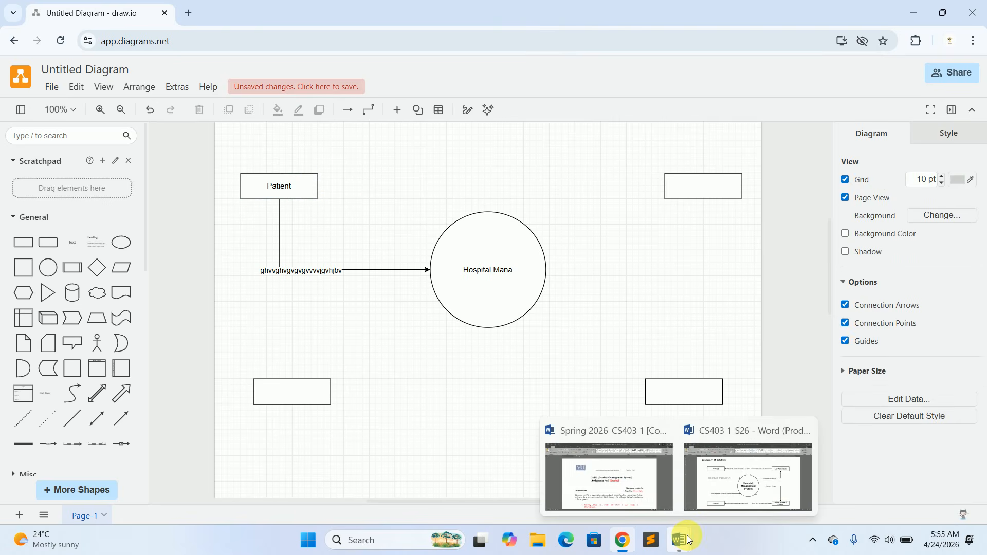
left_click(743, 480)
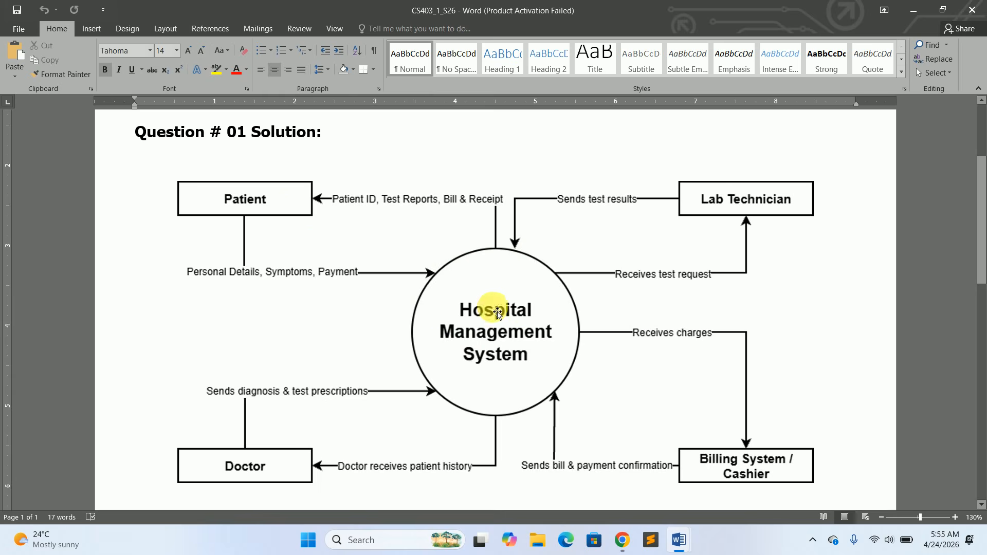
left_click(607, 533)
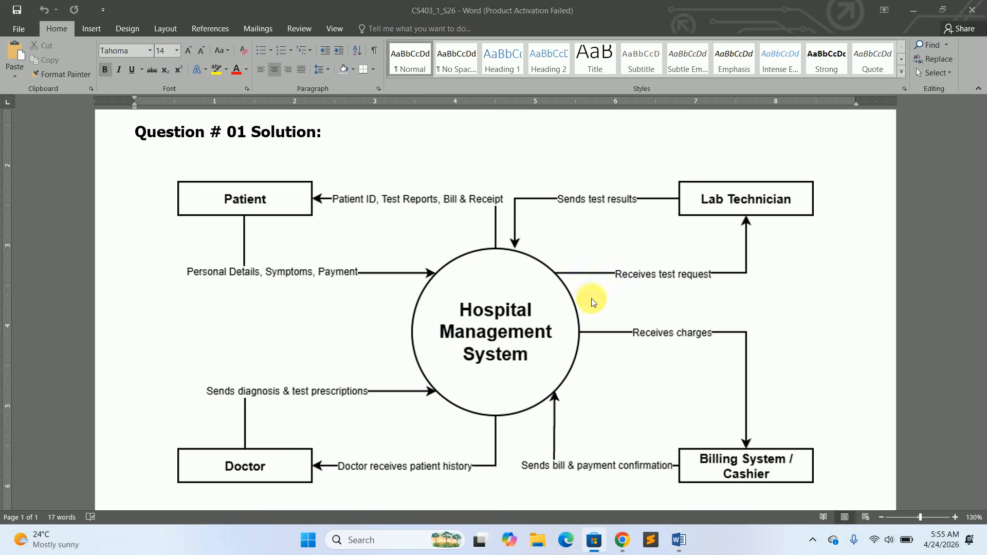
left_click(676, 10)
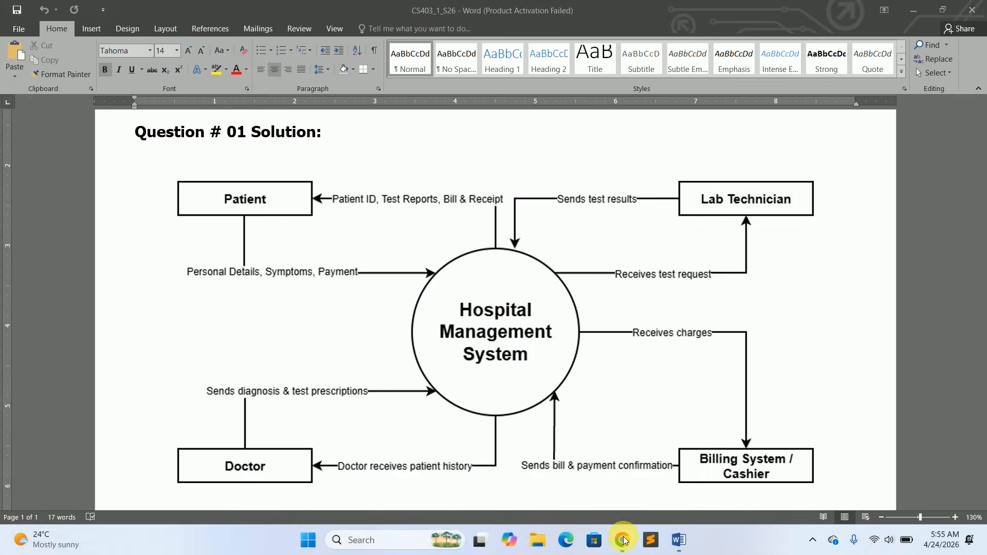
left_click(622, 546)
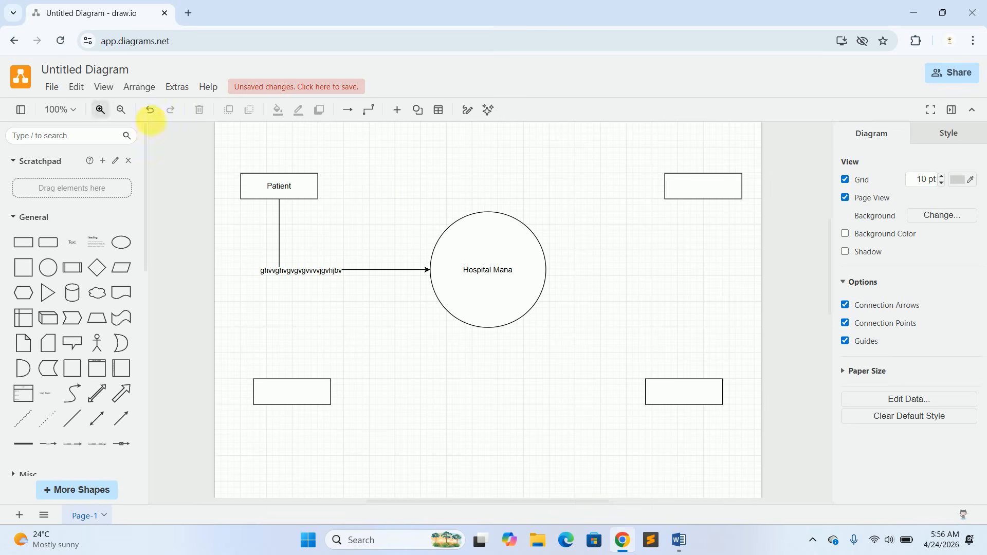
Try to export the diagram to the device as a PNG image named 1.png.
left_click(51, 86)
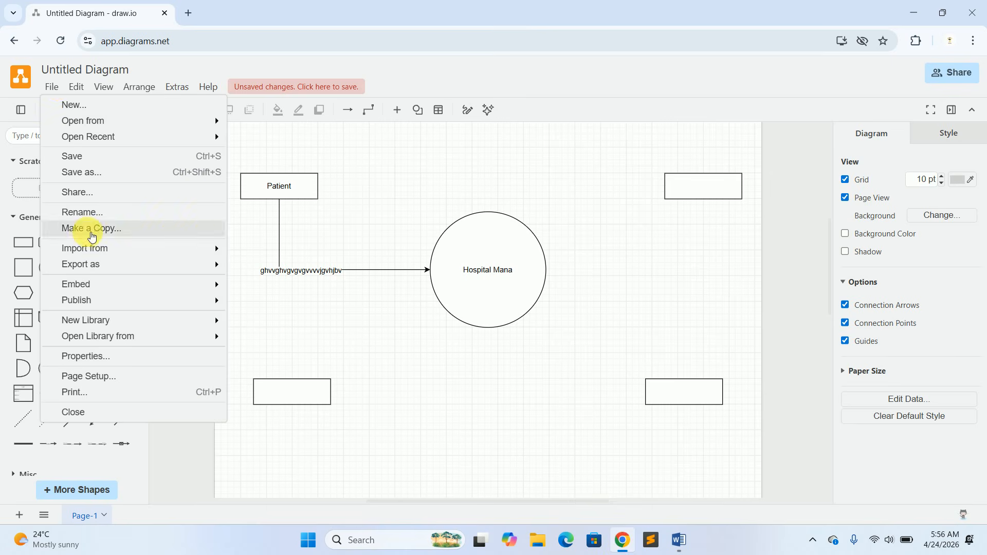
mouse_move(99, 271)
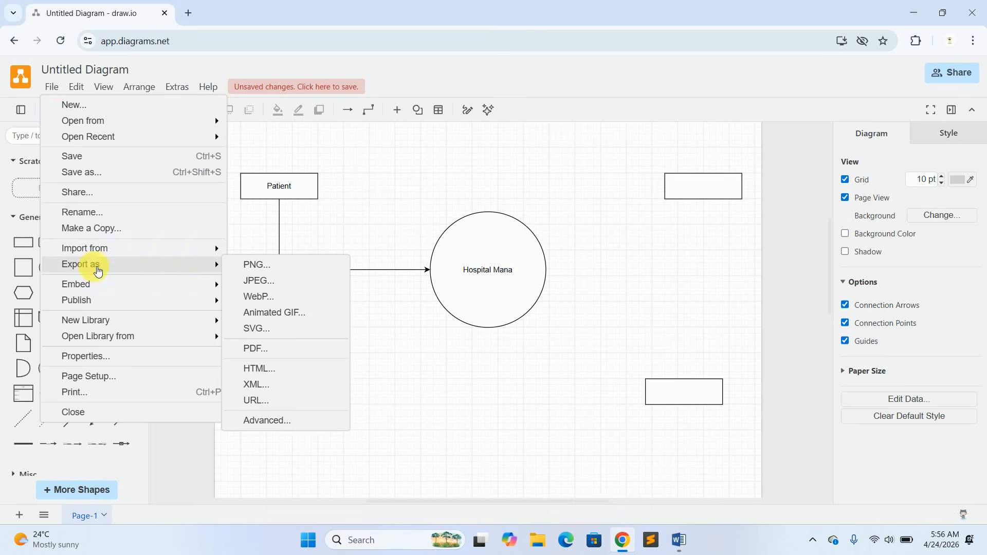
left_click(266, 266)
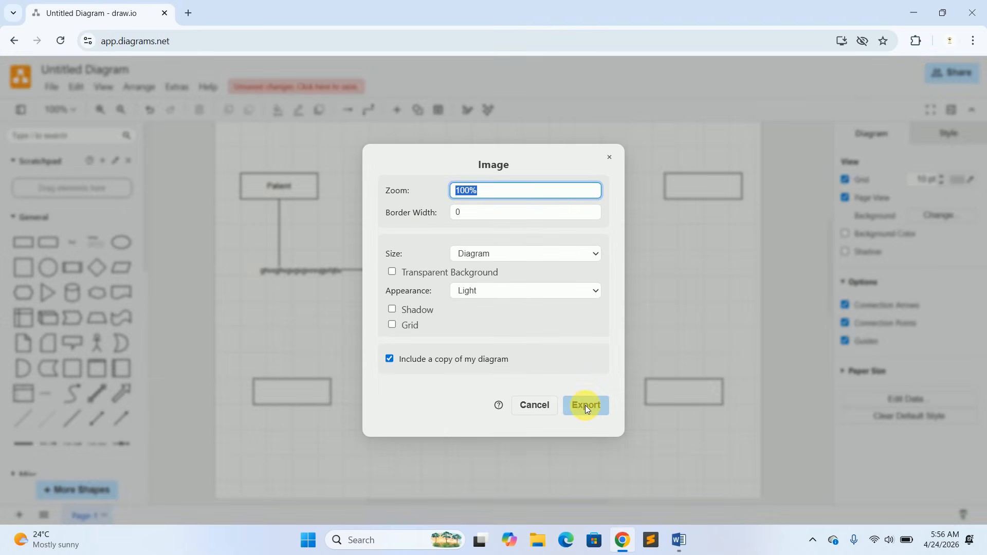
left_click(585, 405)
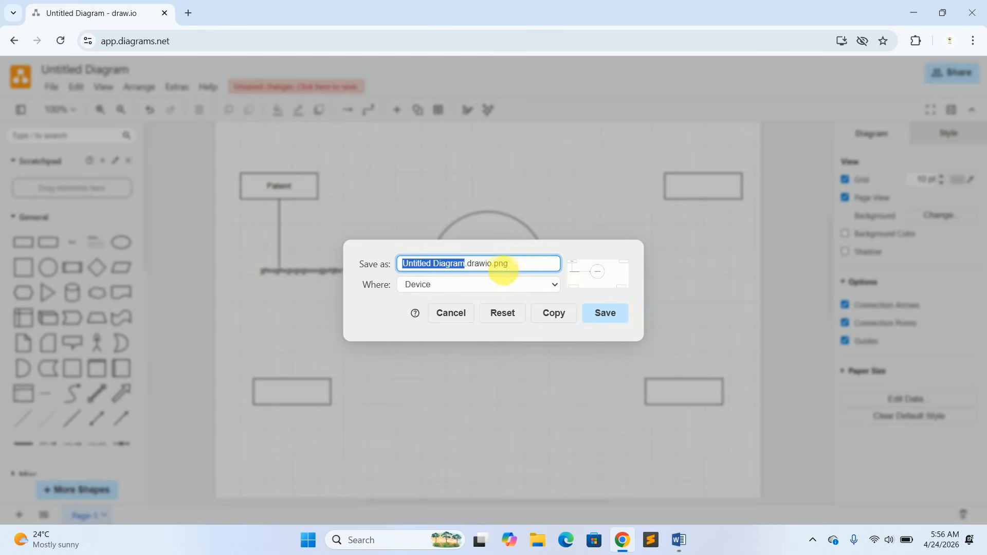
left_click(492, 265)
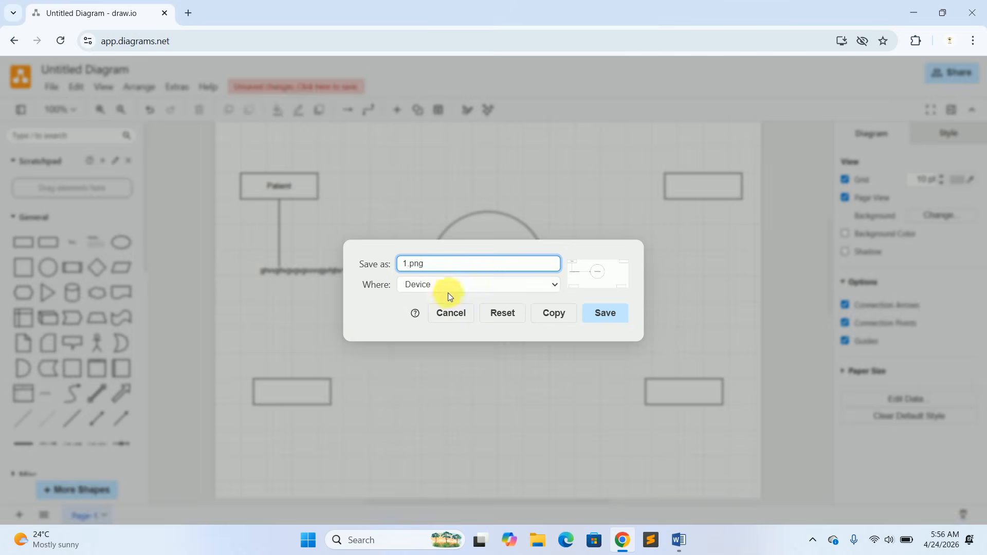
left_click(456, 314)
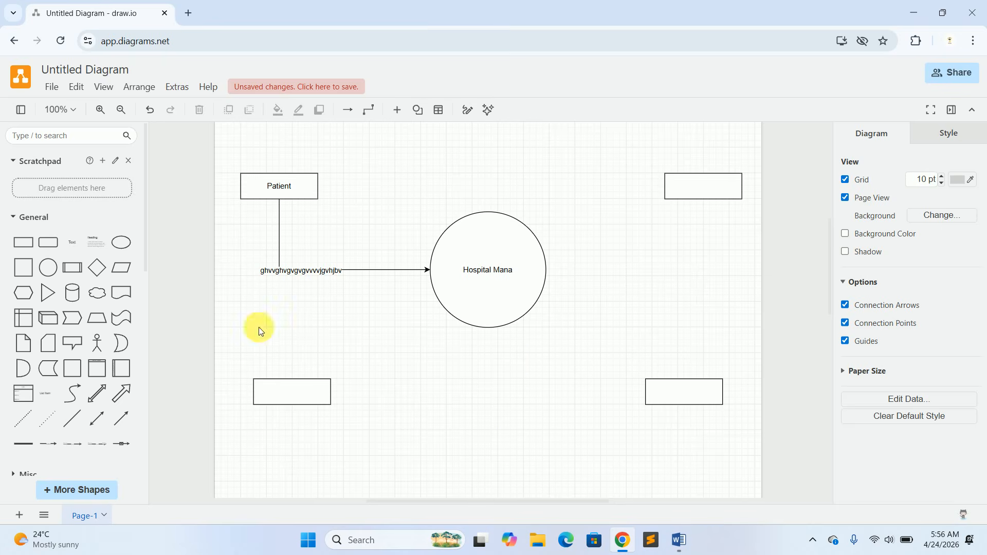
Switch to the CS403_1_S26 document in Word and try to insert a picture from the Downloads folder.
left_click(677, 536)
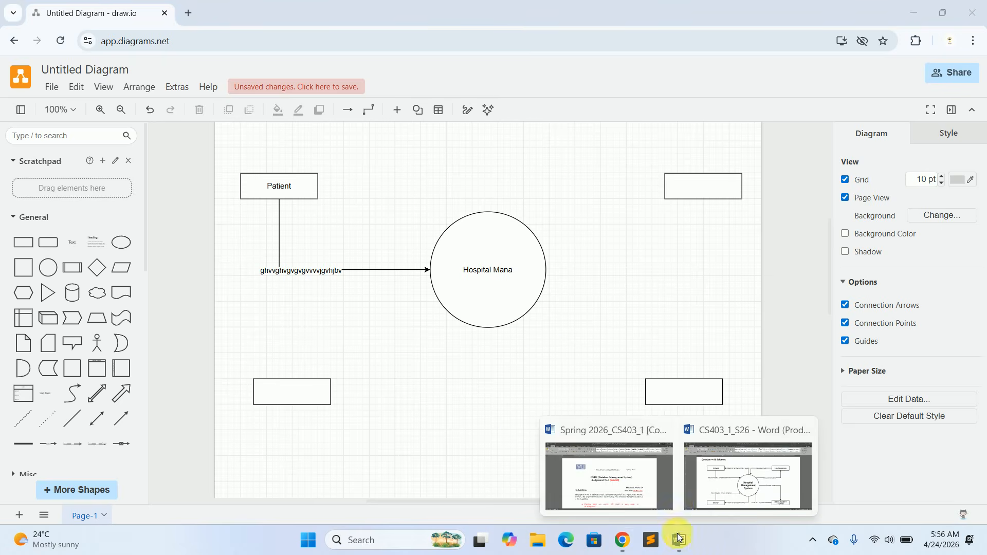
left_click(738, 478)
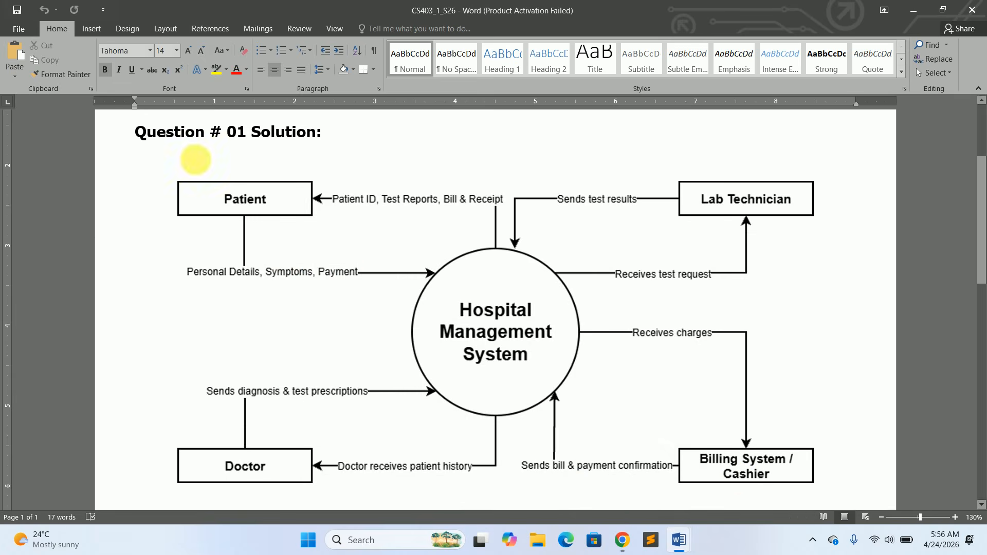
left_click(90, 29)
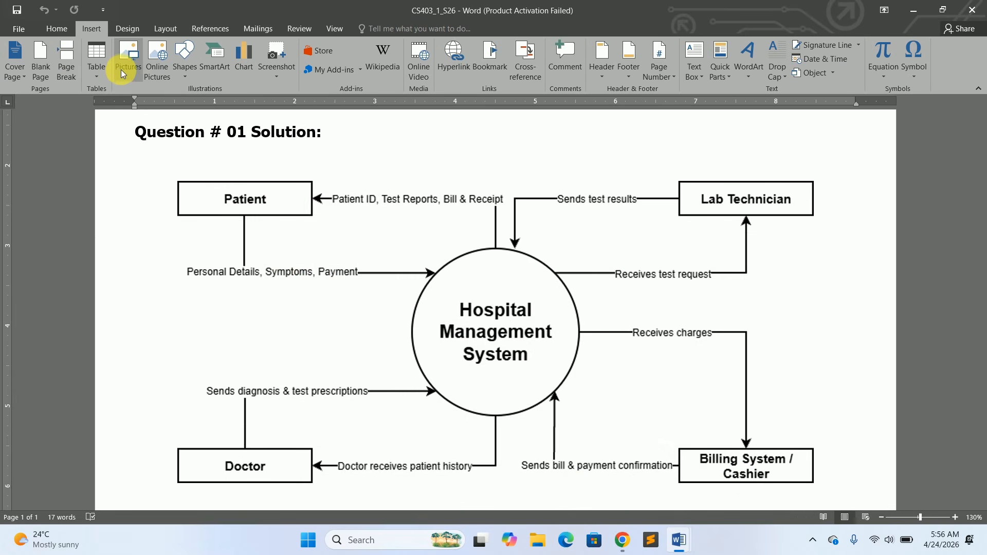
left_click(123, 72)
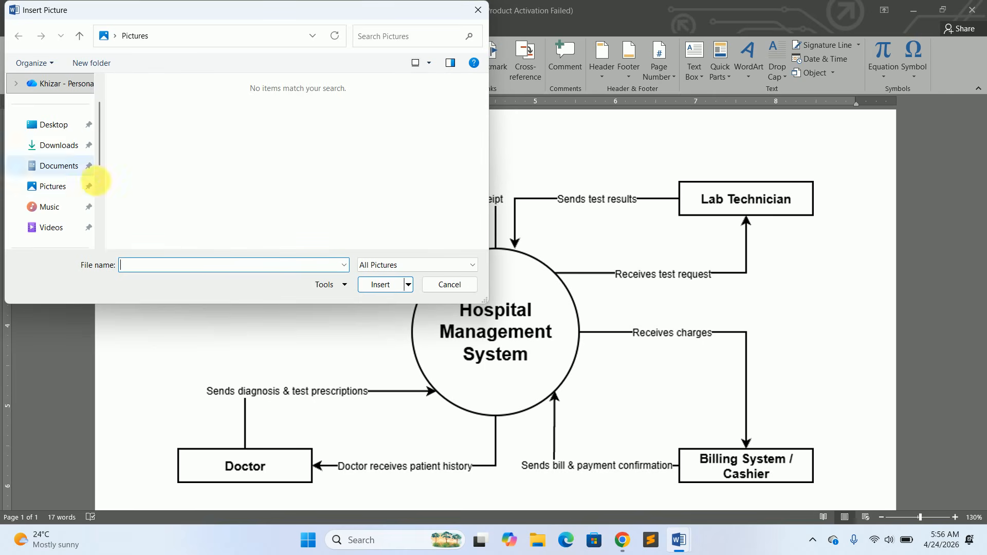
left_click(53, 147)
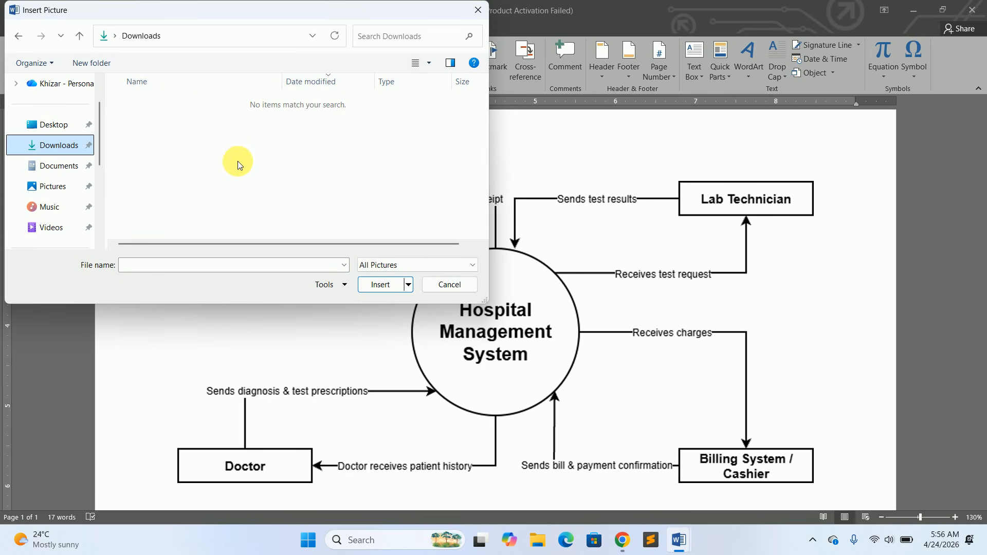
left_click(380, 284)
left_click(461, 287)
Examine the Question # 01 and Question # 02 solution diagrams in the document, enlarging the page to 150%.
scroll(421, 340, "down", 5)
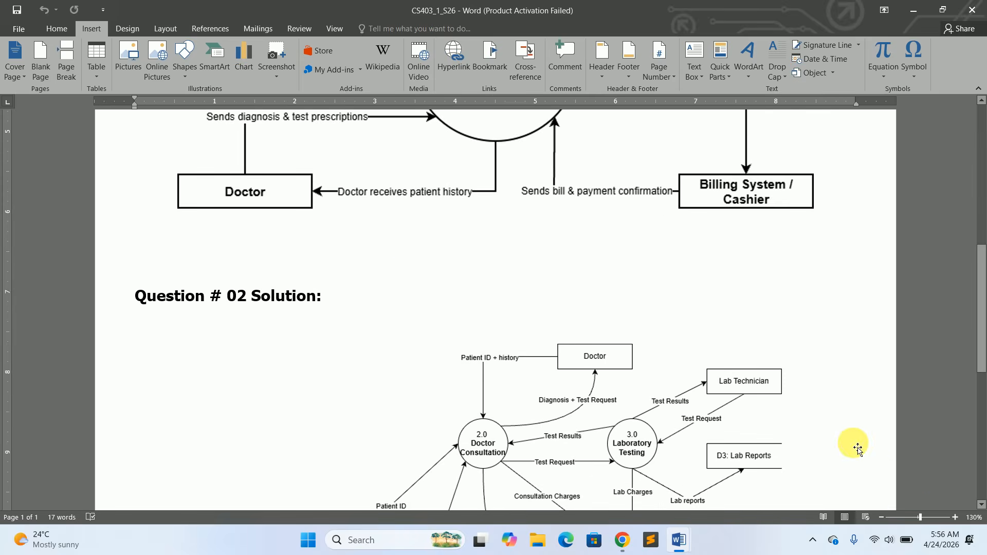
left_click(956, 518)
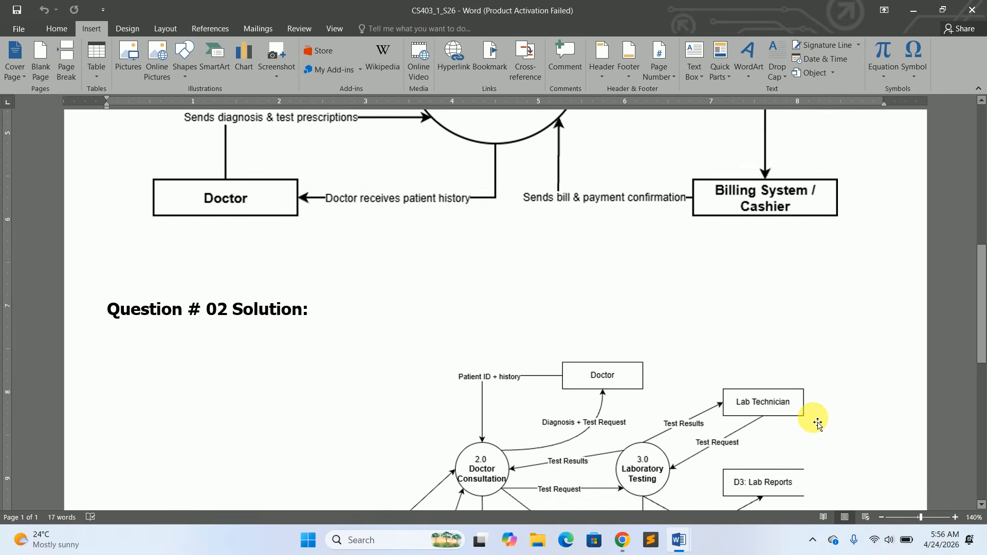
scroll(815, 417, "up", 5)
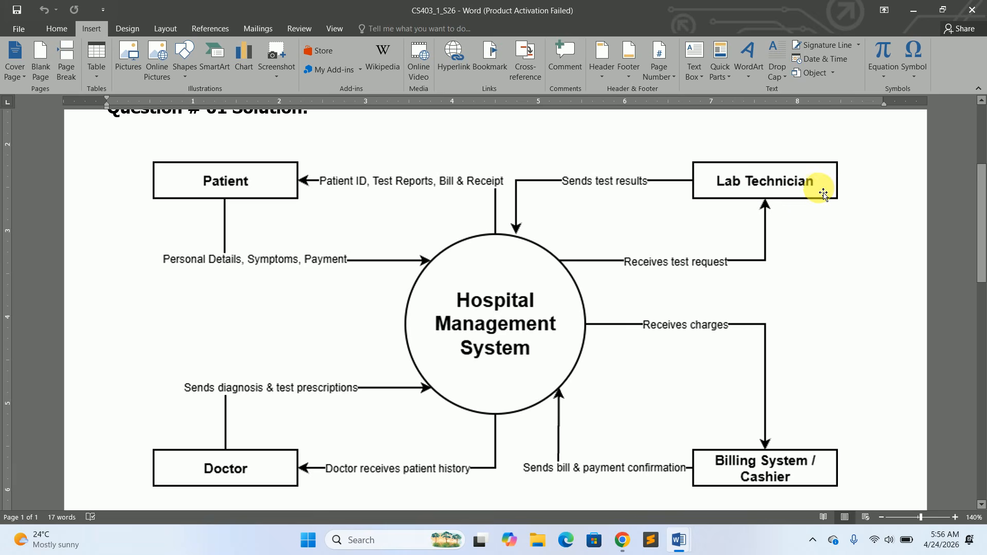
scroll(824, 193, "down", 10)
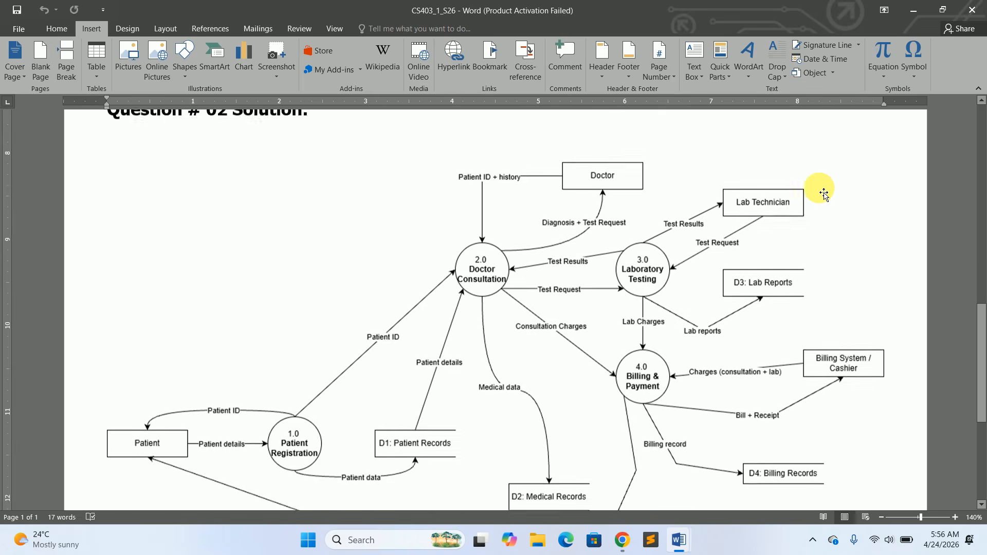
scroll(824, 193, "up", 2)
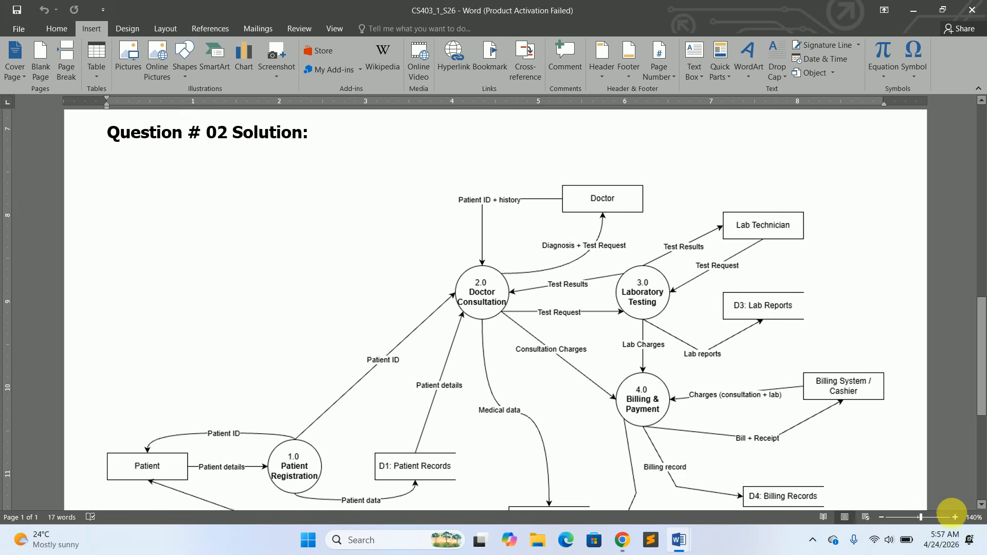
left_click(955, 517)
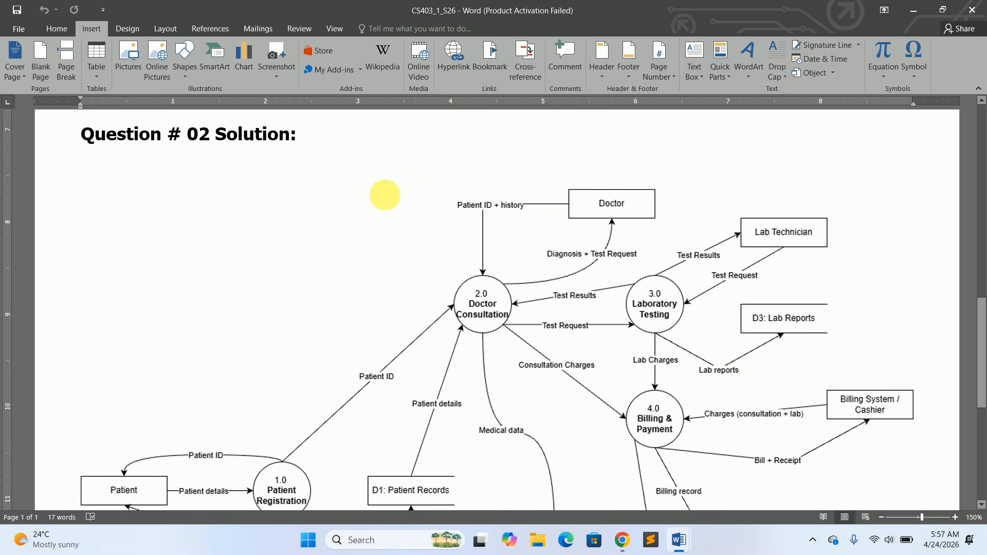
scroll(551, 229, "down", 5)
scroll(551, 229, "up", 2)
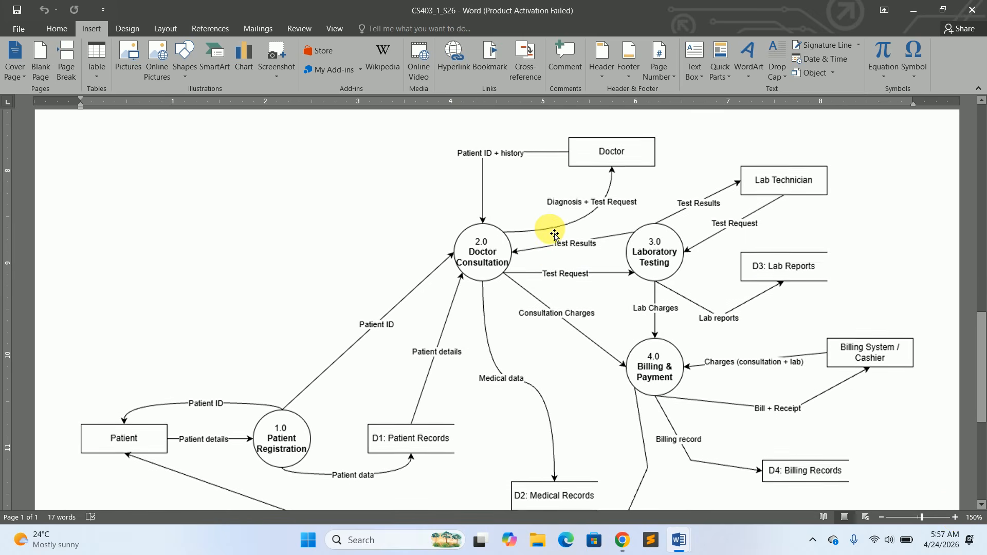
scroll(535, 247, "up", 3)
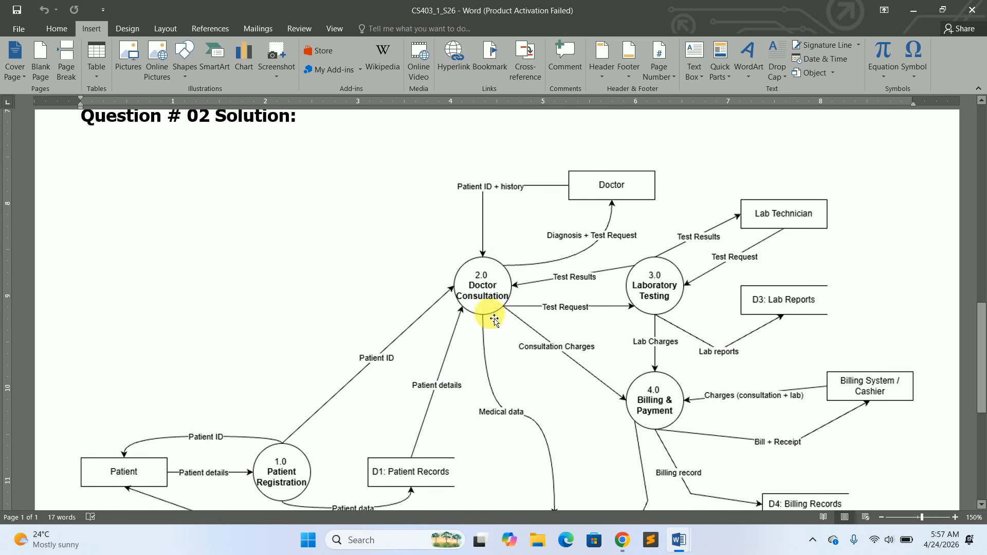
Switch to draw.io, delete everything from the canvas and place a new circle near the upper middle of the page.
left_click(617, 537)
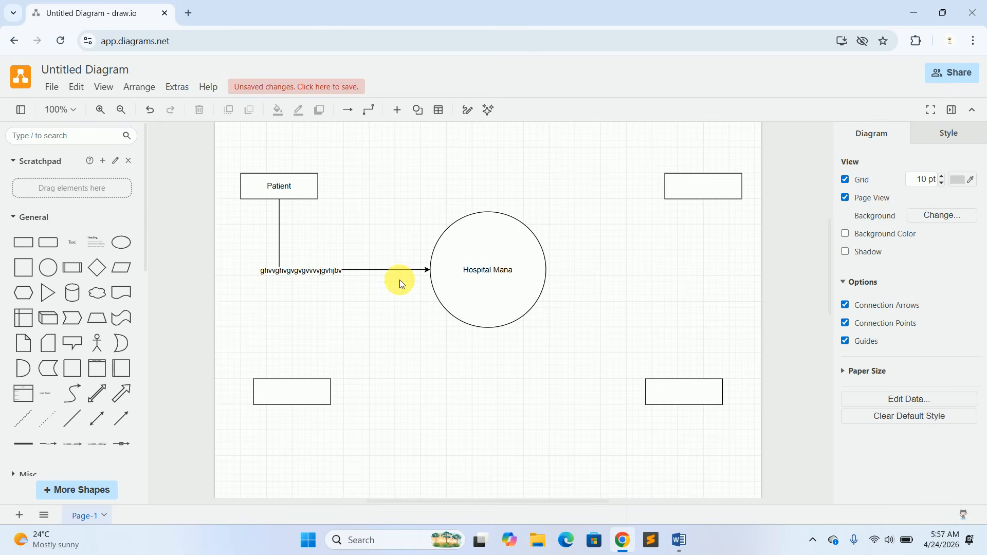
key("ctrl+a")
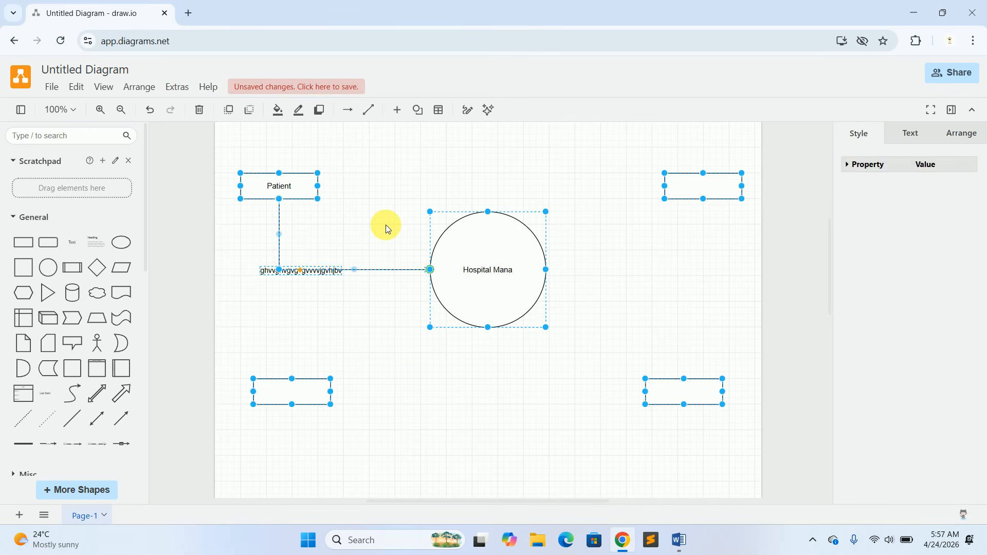
key("Delete")
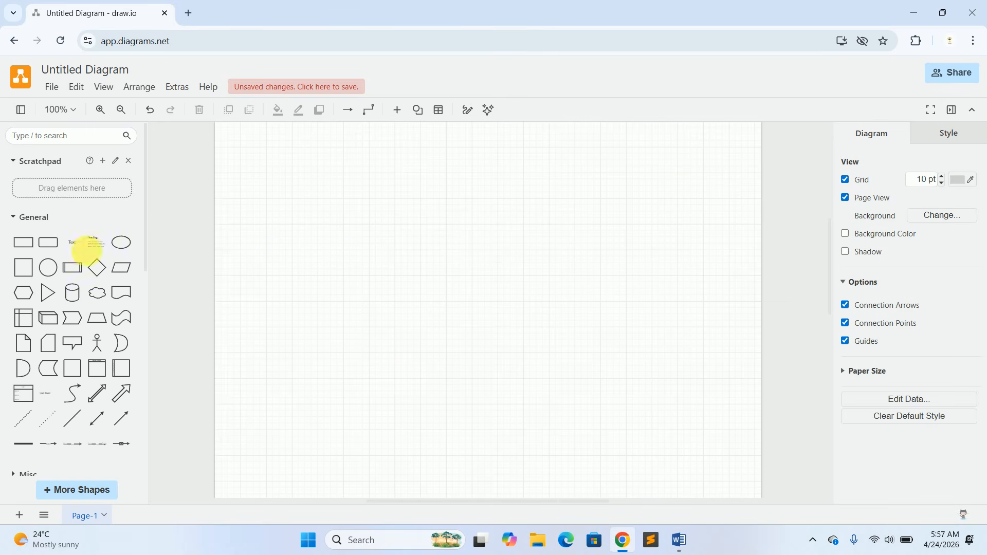
mouse_move(56, 272)
left_click_drag(56, 273, 428, 231)
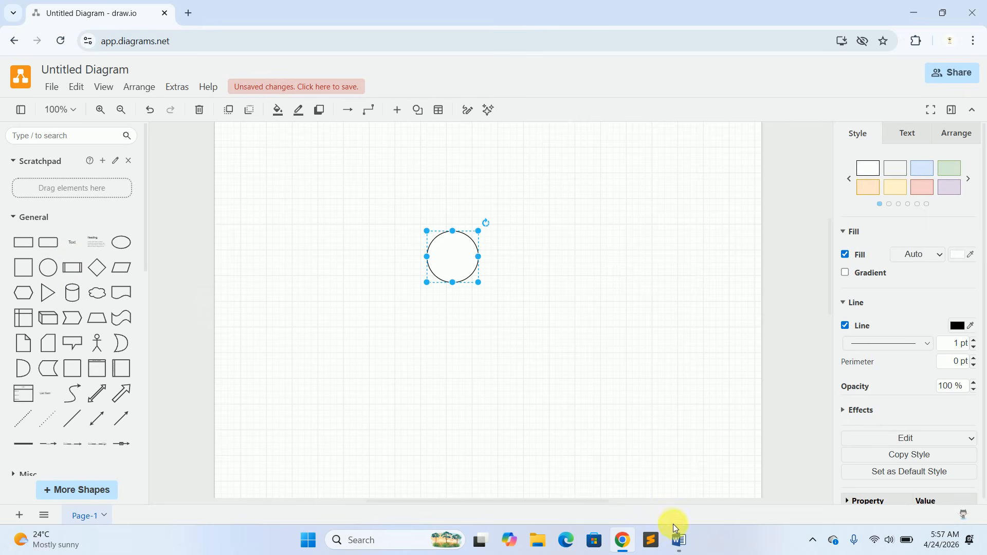
Close the Spring 2026_CS403_1 document and examine the 2.0 Doctor Consultation process in the CS403_1_S26 document.
mouse_move(681, 547)
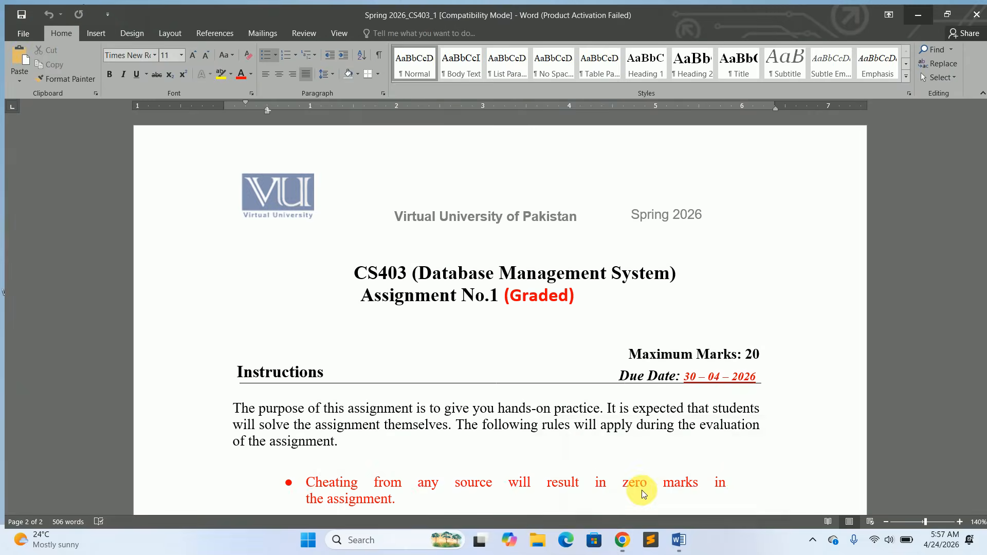
left_click(642, 489)
left_click(973, 9)
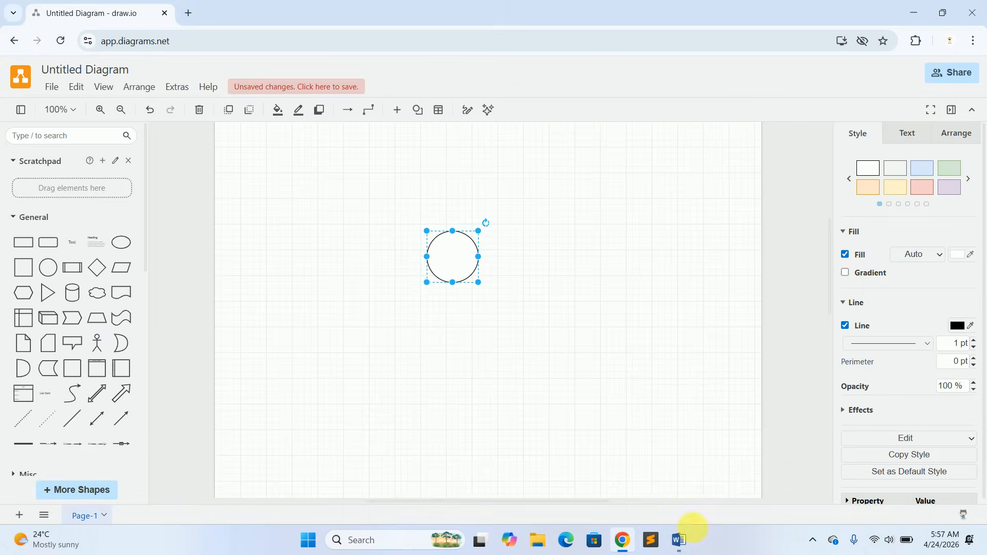
left_click(680, 547)
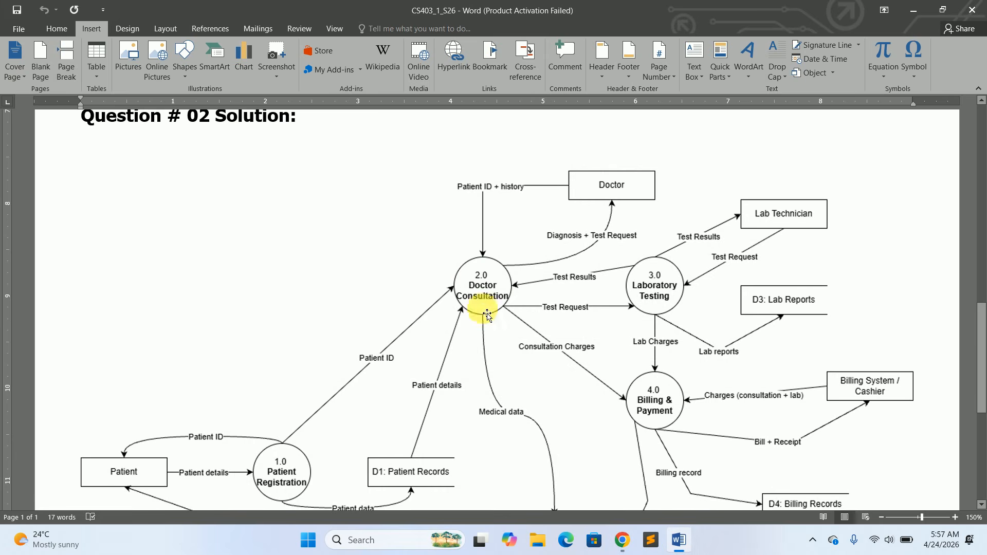
left_click(622, 539)
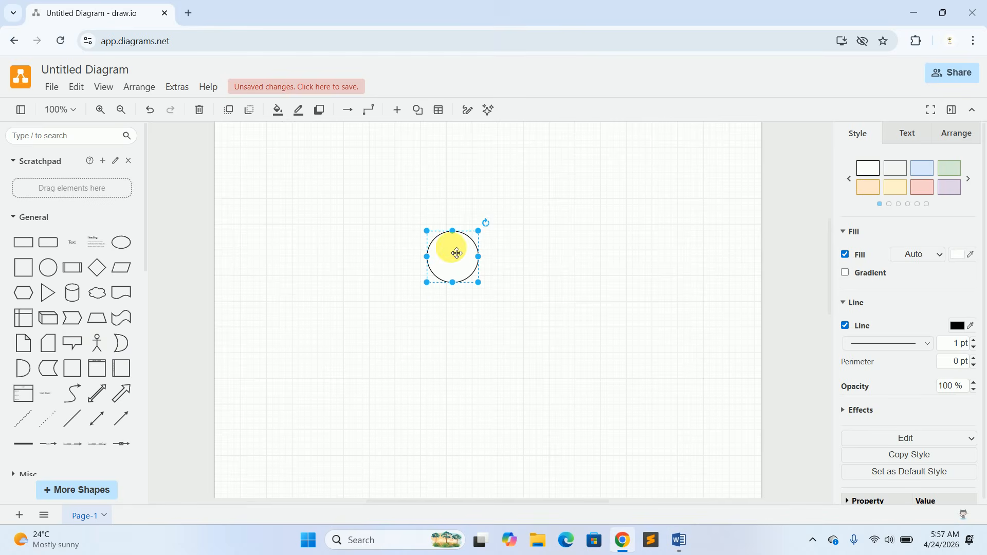
left_click(679, 541)
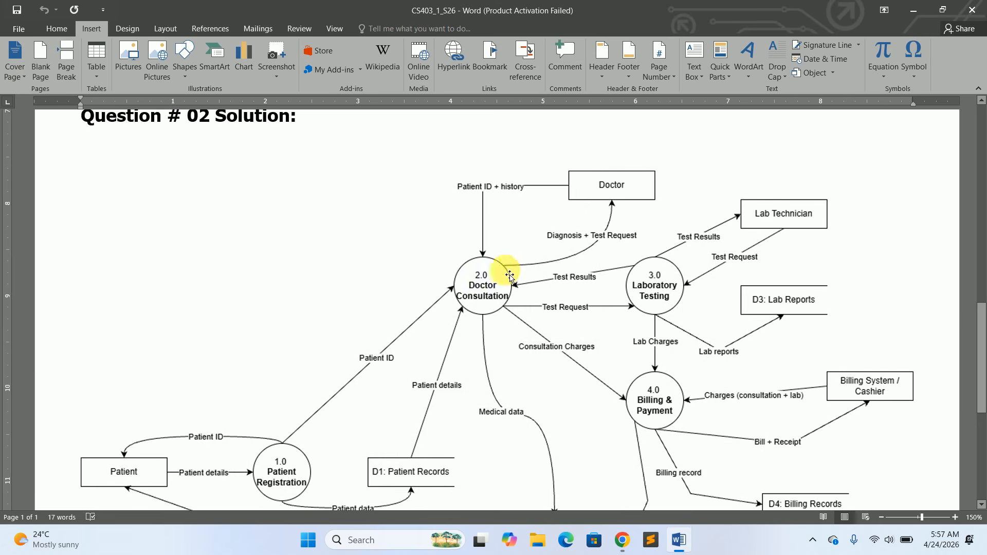
Return to draw.io and try to label the circle with the sample text ccgcgcv.
left_click(623, 540)
double_click(453, 257)
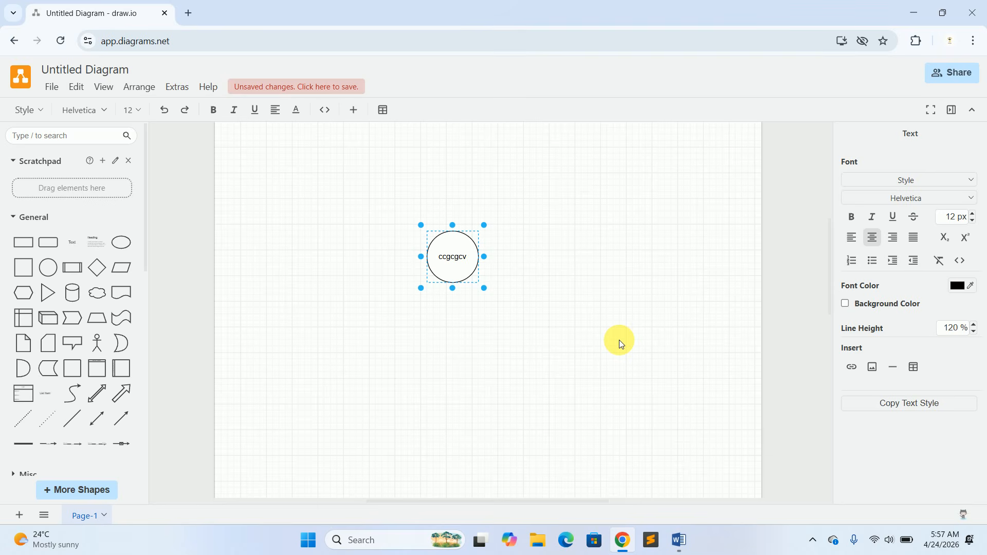
left_click(620, 342)
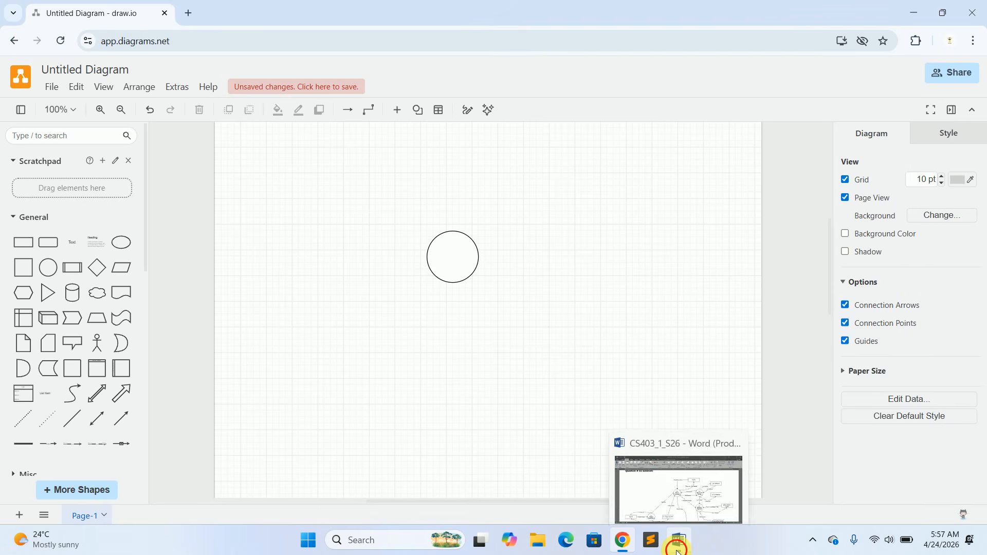
Check the Doctor entity in the Word diagram, then add a rectangle above and left of the draw.io circle and reduce its height slightly.
left_click(678, 540)
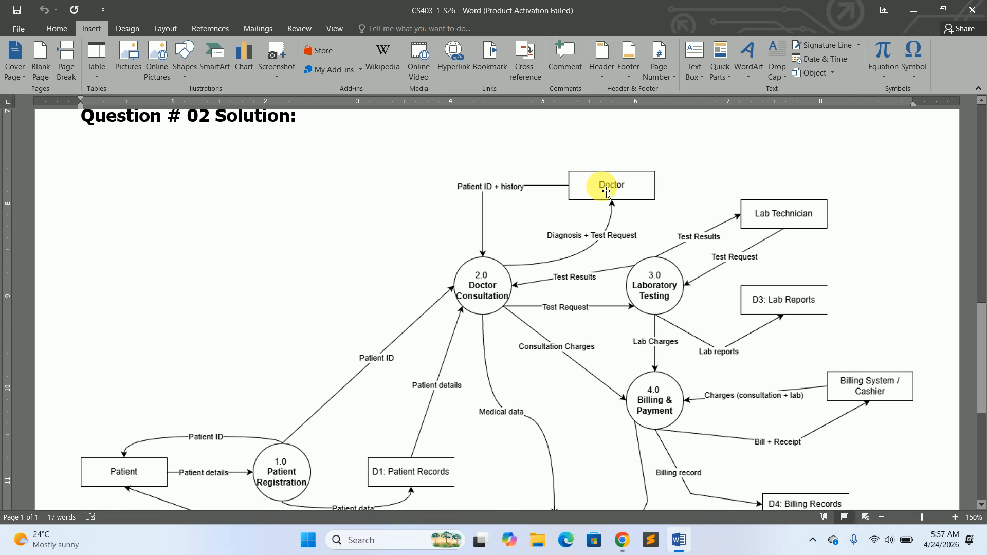
left_click(622, 540)
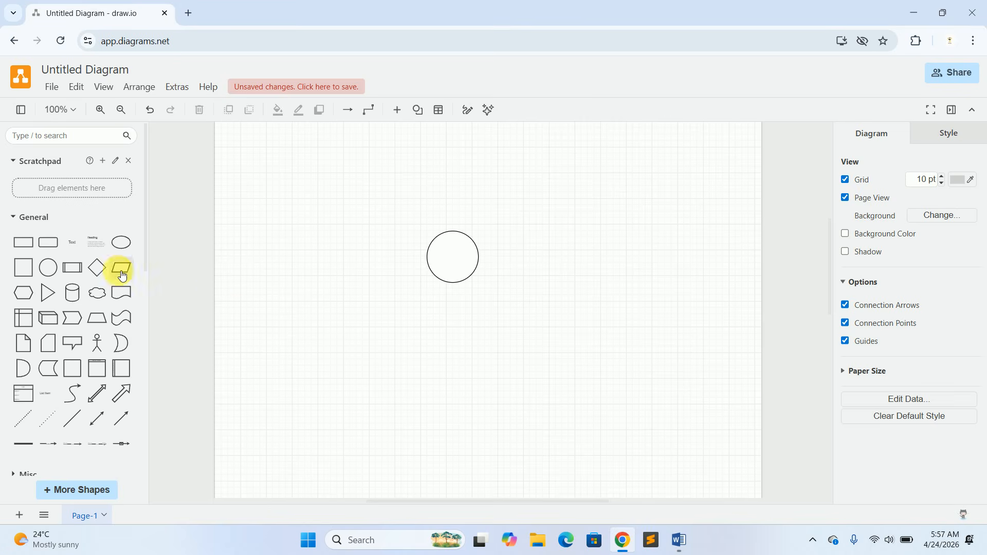
left_click_drag(24, 241, 304, 193)
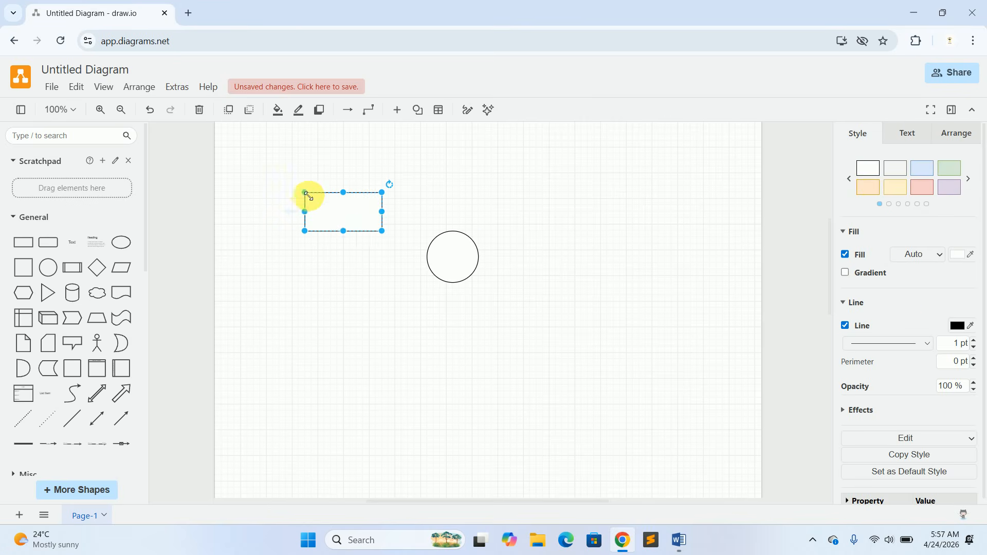
left_click_drag(346, 235, 344, 226)
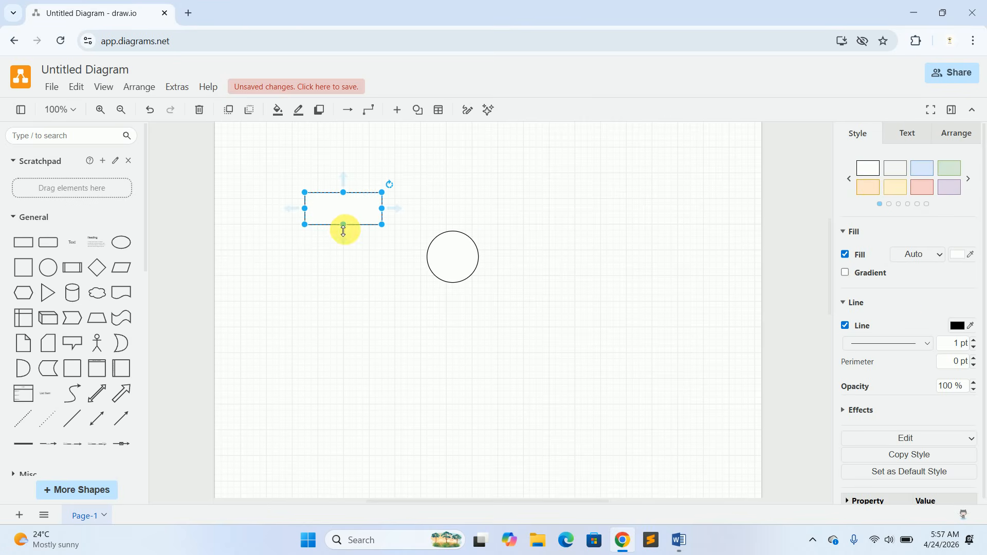
Using the Word diagram as reference, connect the rectangle's bottom edge to the circle's left edge with an arrow bent at a right angle.
left_click(679, 540)
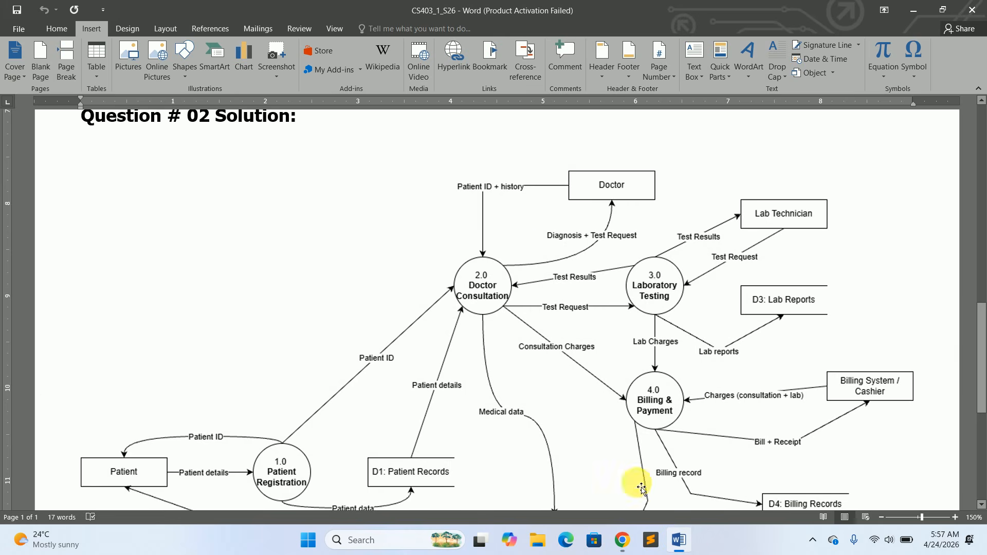
left_click(622, 540)
left_click_drag(120, 419, 426, 257)
left_click_drag(340, 333, 341, 254)
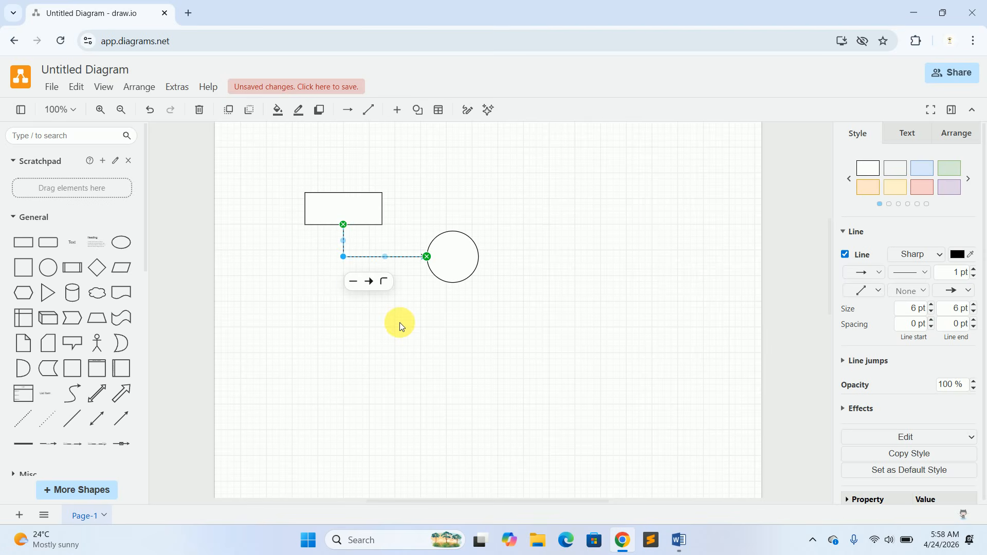
left_click(421, 331)
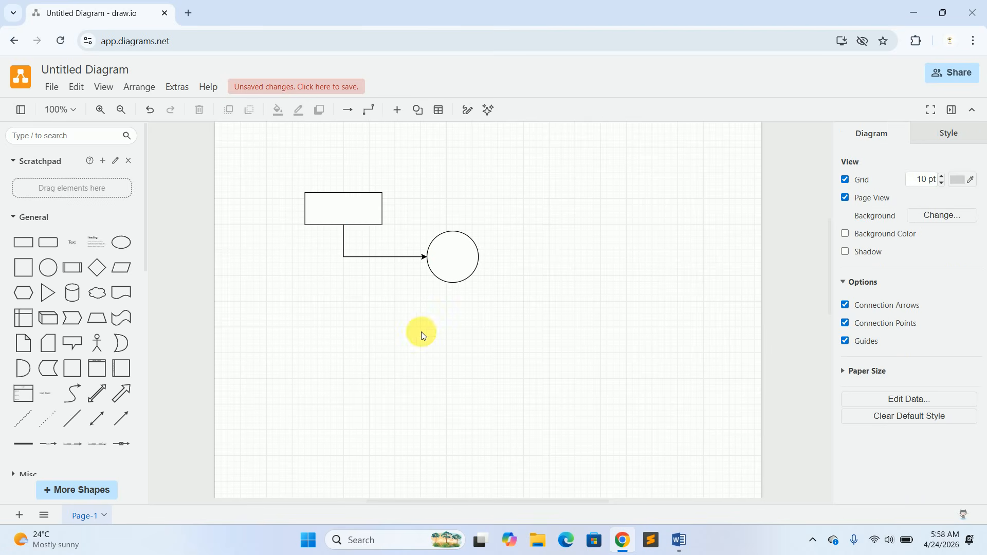
Check the flow label in the Word diagram and label the draw.io arrow between the rectangle and the circle History.
left_click(684, 551)
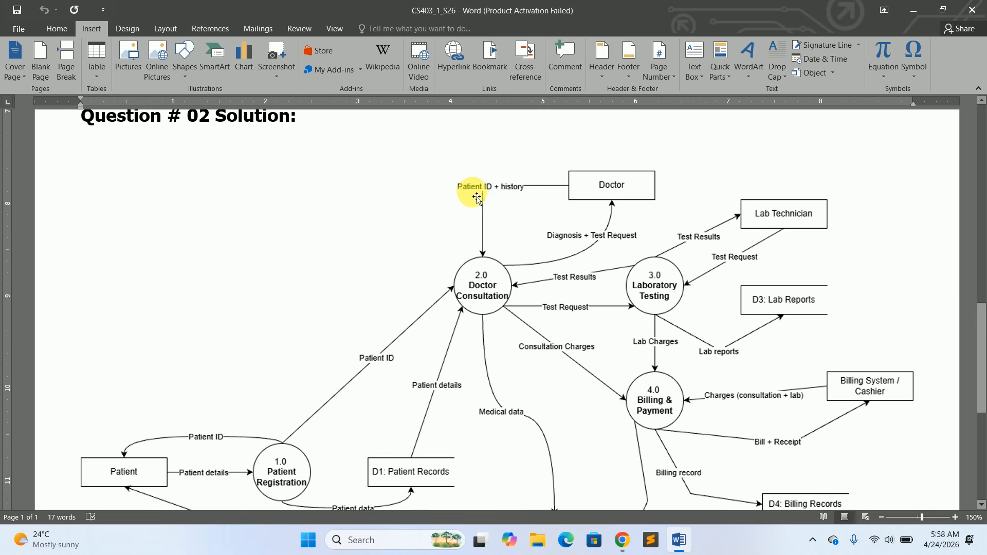
left_click(623, 539)
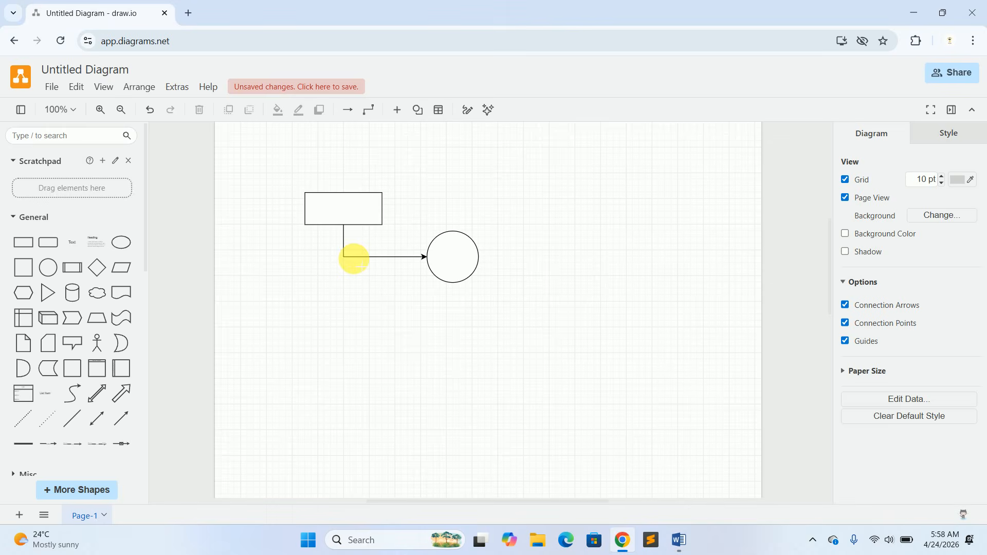
double_click(353, 257)
type("History")
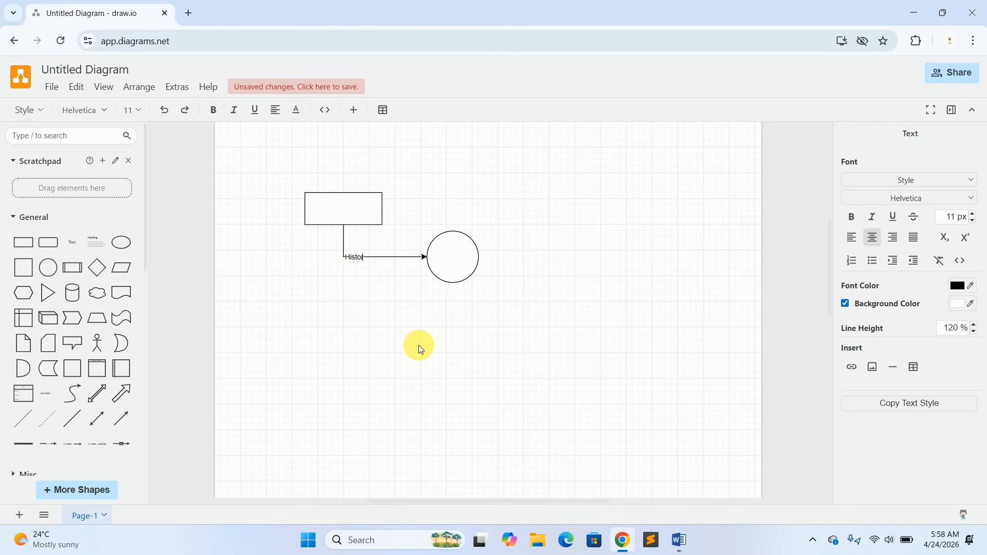
left_click(393, 322)
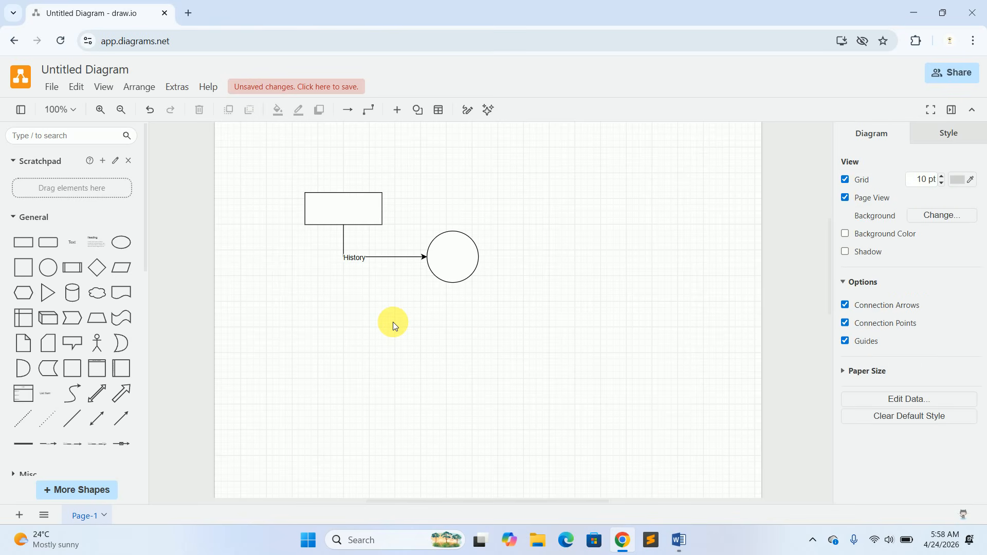
Check the D3: Lab Reports store in Word, search the draw.io shapes for dfd and place an open-ended data store right of the circle.
left_click(679, 537)
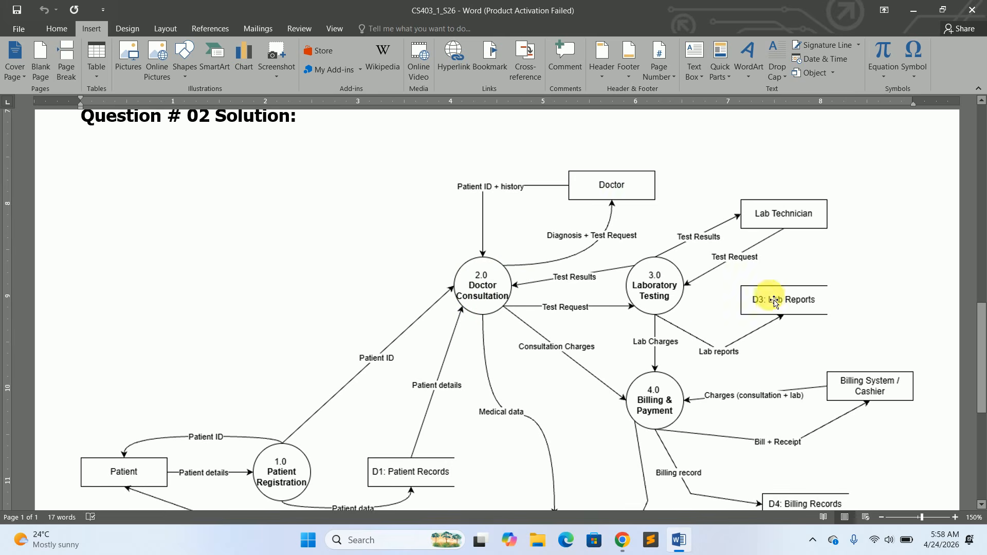
scroll(790, 305, "down", 1)
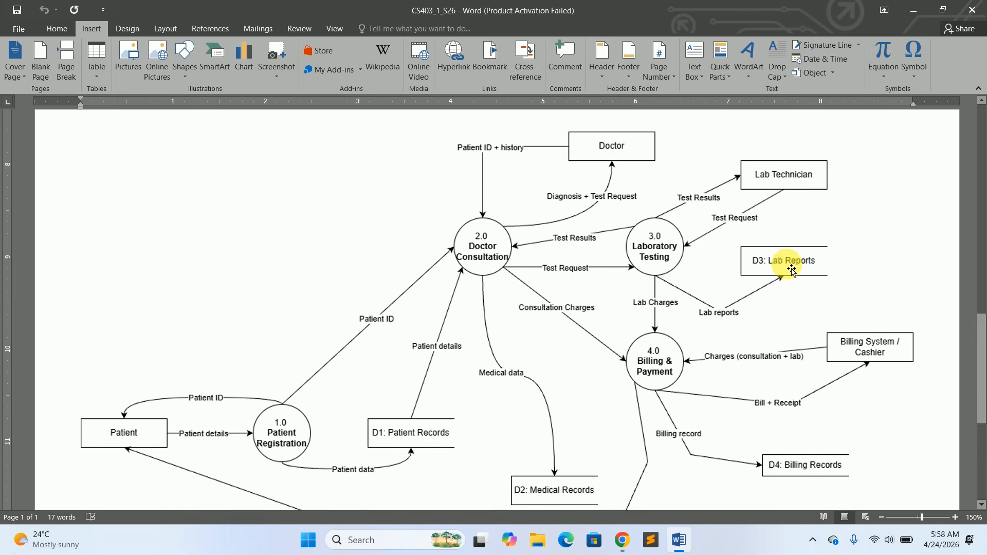
left_click(623, 540)
left_click(60, 137)
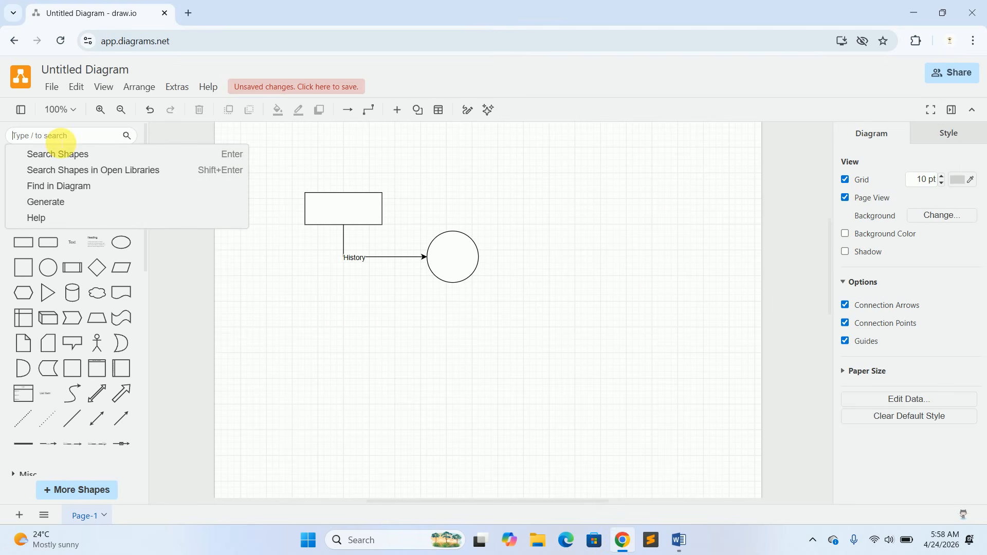
type("dfd")
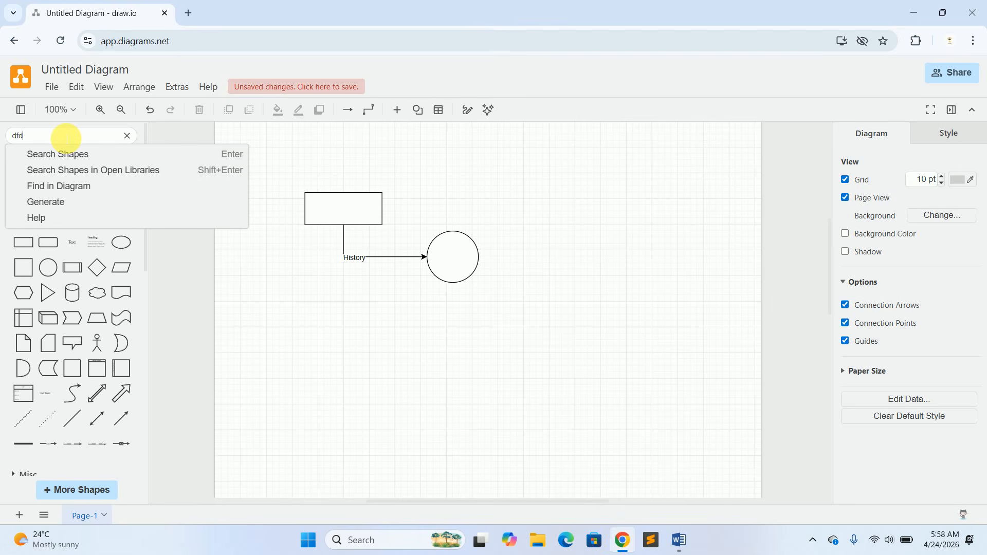
key("Return")
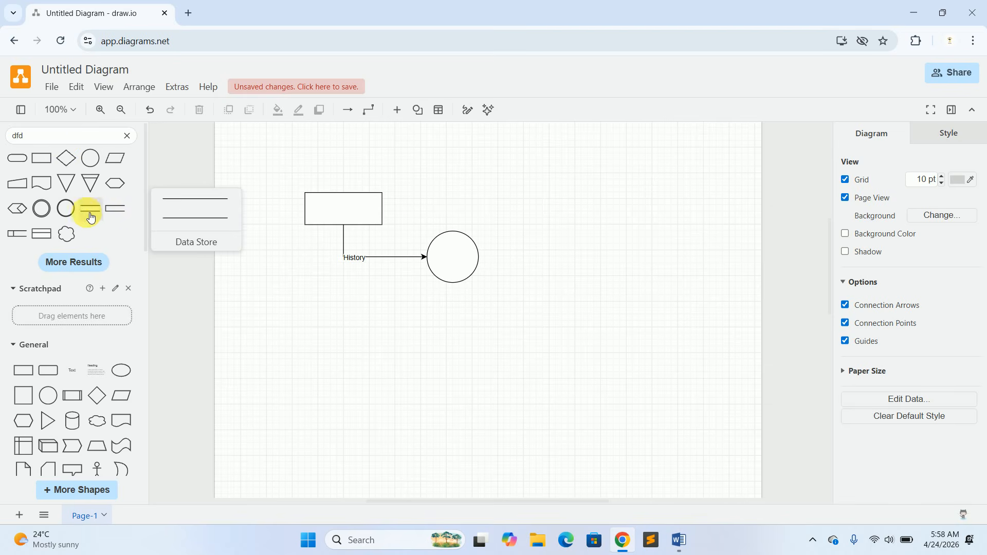
left_click_drag(116, 214, 602, 239)
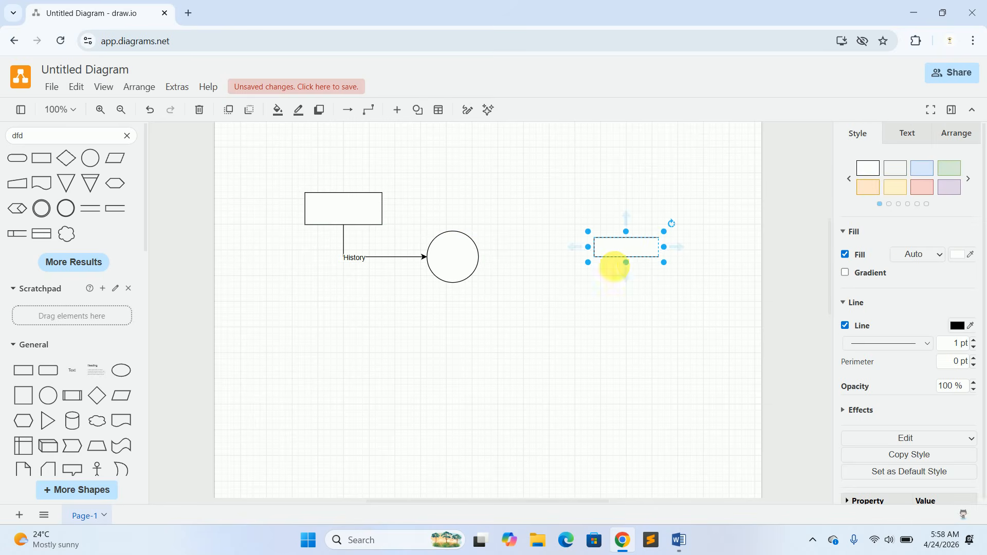
Label the data store DFD and return to the Question # 02 solution diagram in the Word document.
double_click(628, 253)
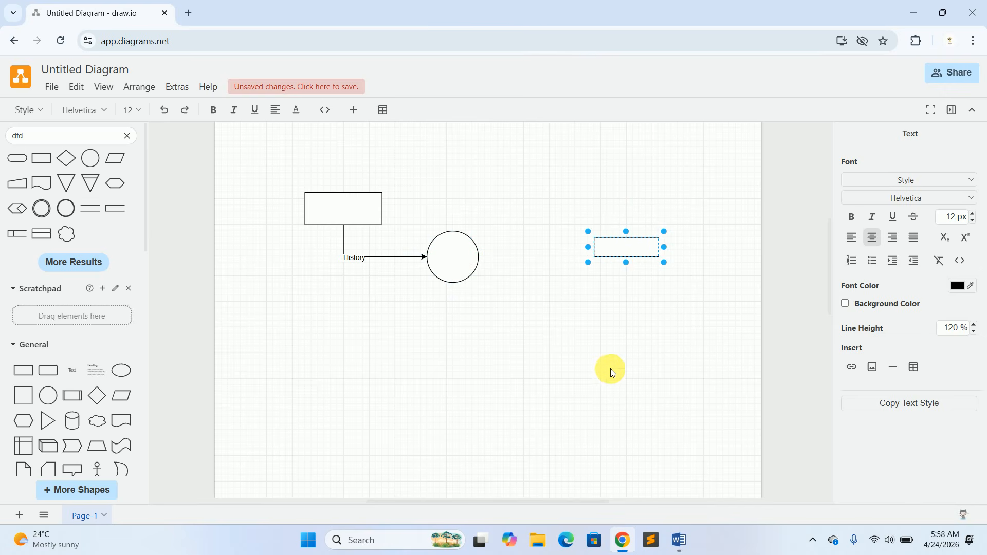
type("DFD")
left_click(634, 326)
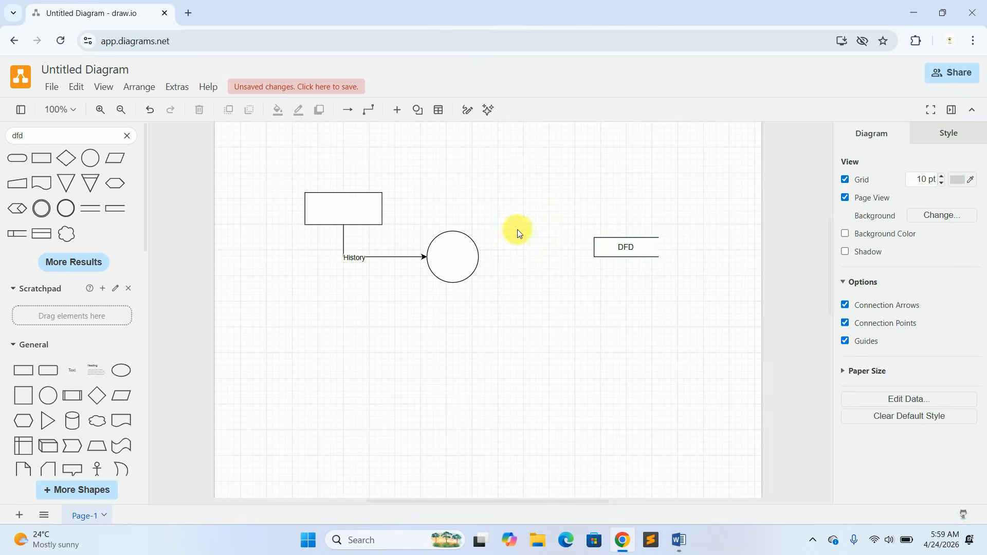
left_click(679, 539)
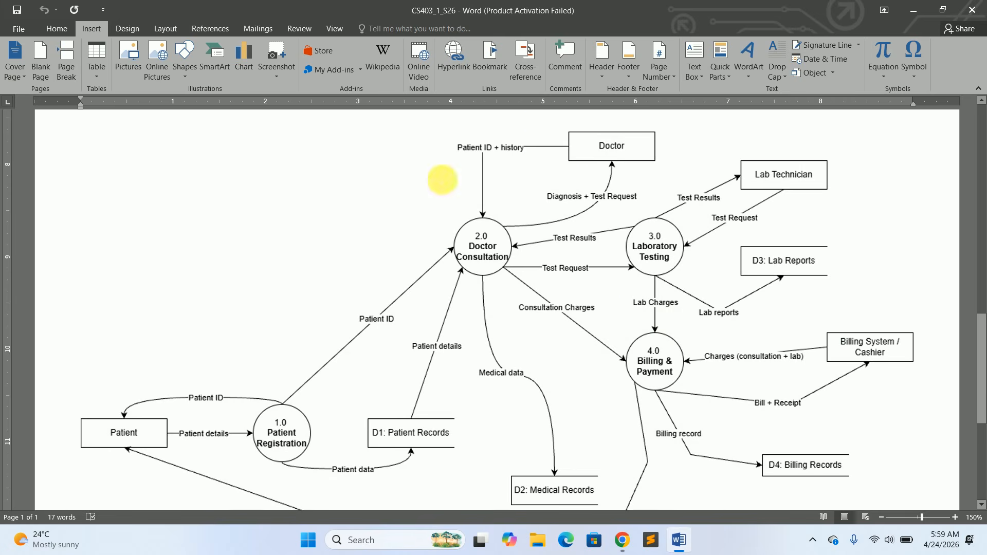
scroll(656, 300, "down", 1)
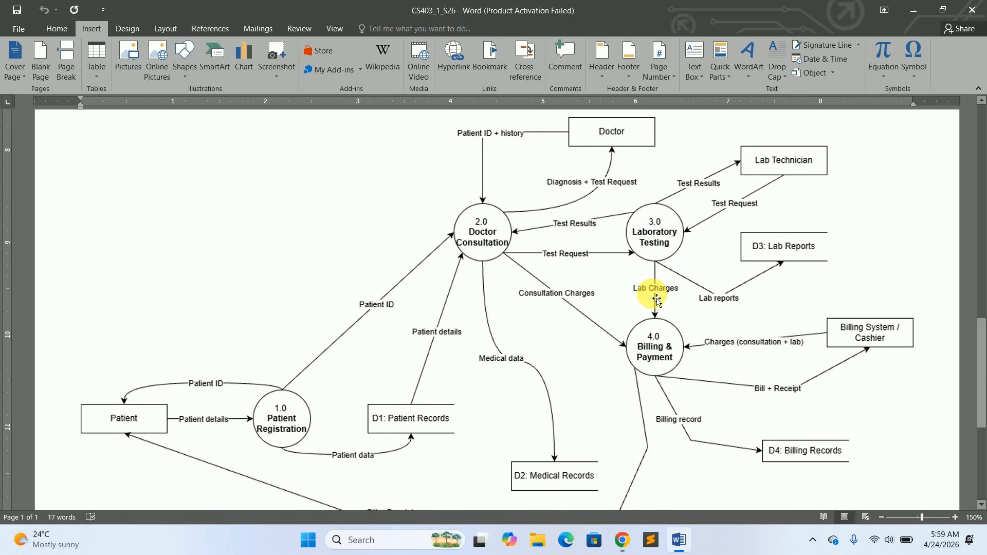